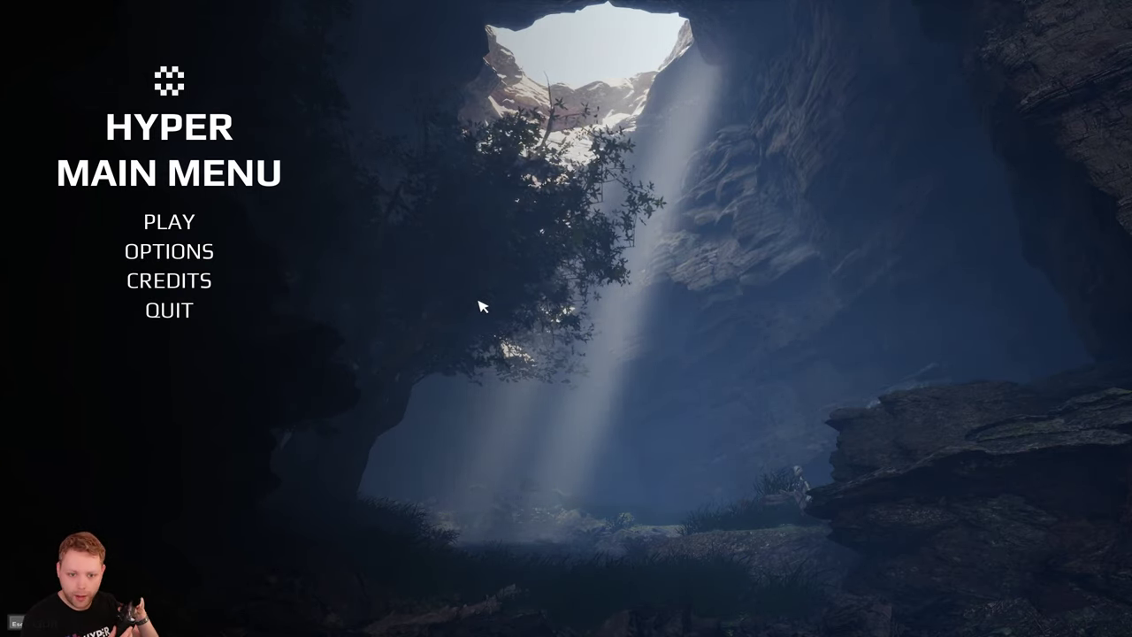
Select OPTIONS on the Hyper main menu to reach the Gameplay settings.
{"action": "key", "text": "Down"}
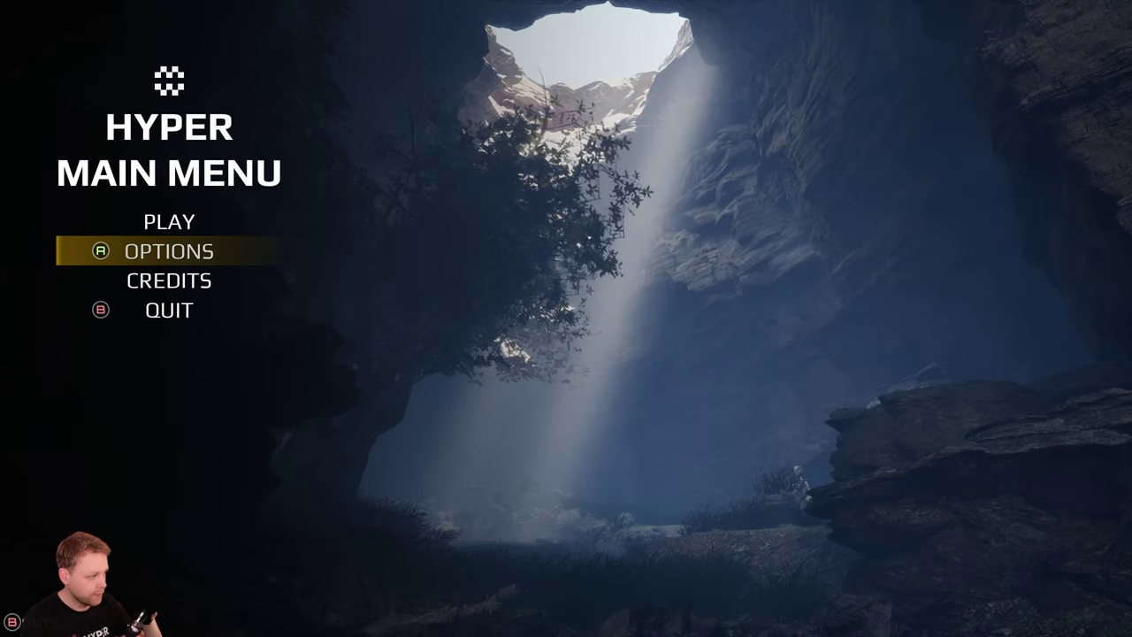
{"action": "key", "text": "Up"}
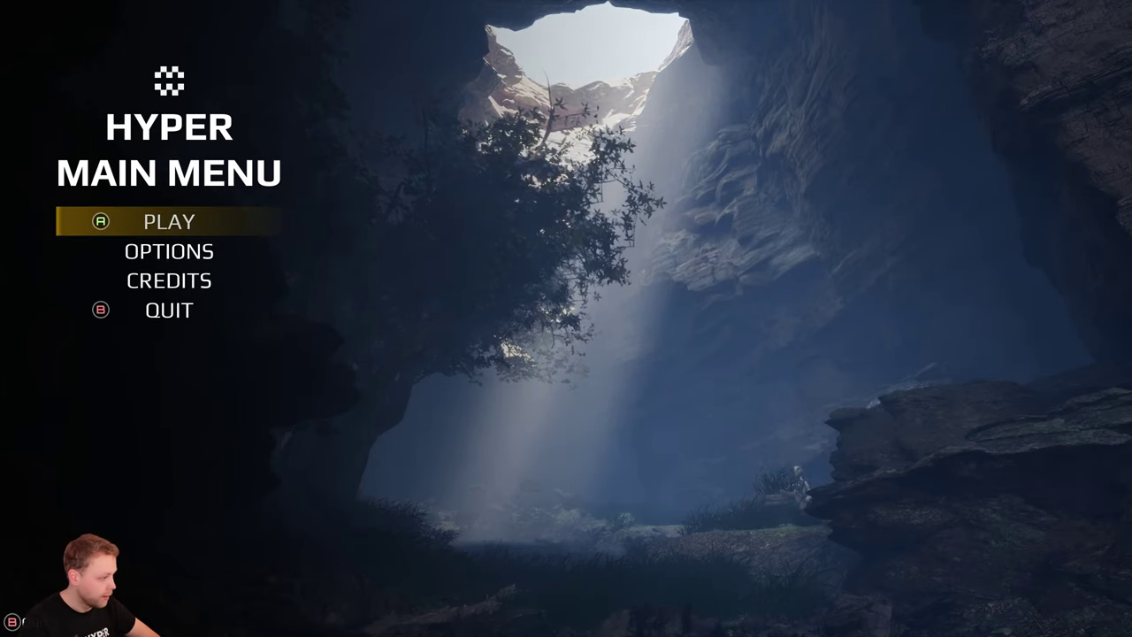
{"action": "key", "text": "Down"}
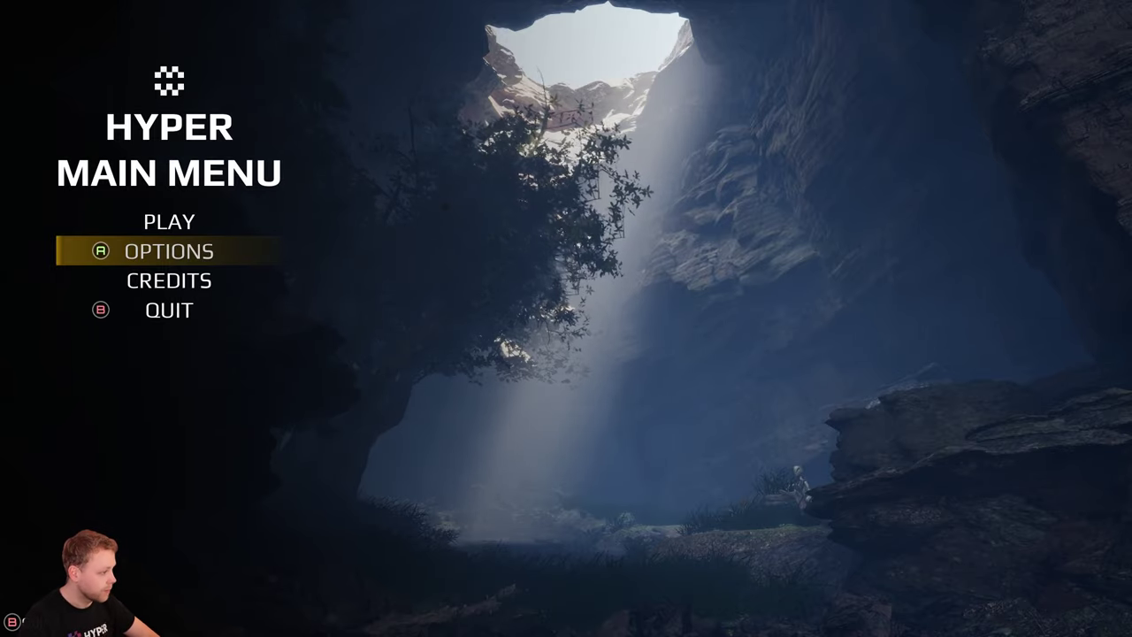
{"action": "key", "text": "Return"}
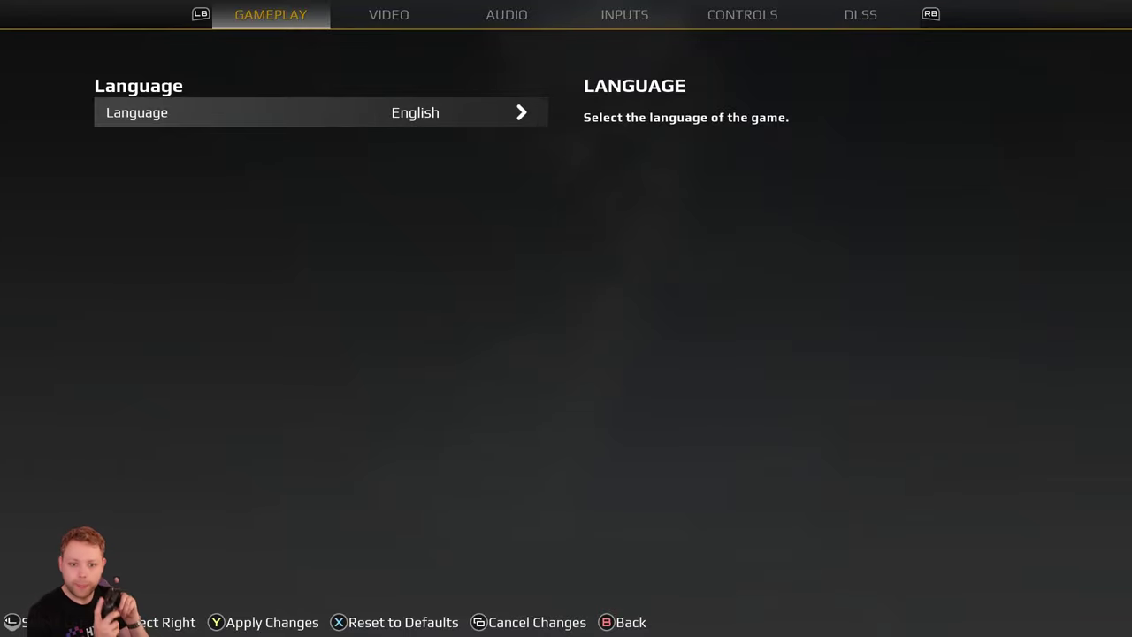
Cycle through the Video, Audio and Inputs tabs to show the keyboard bindings (Move Forward W, Jump Space Bar).
{"action": "key", "text": "e"}
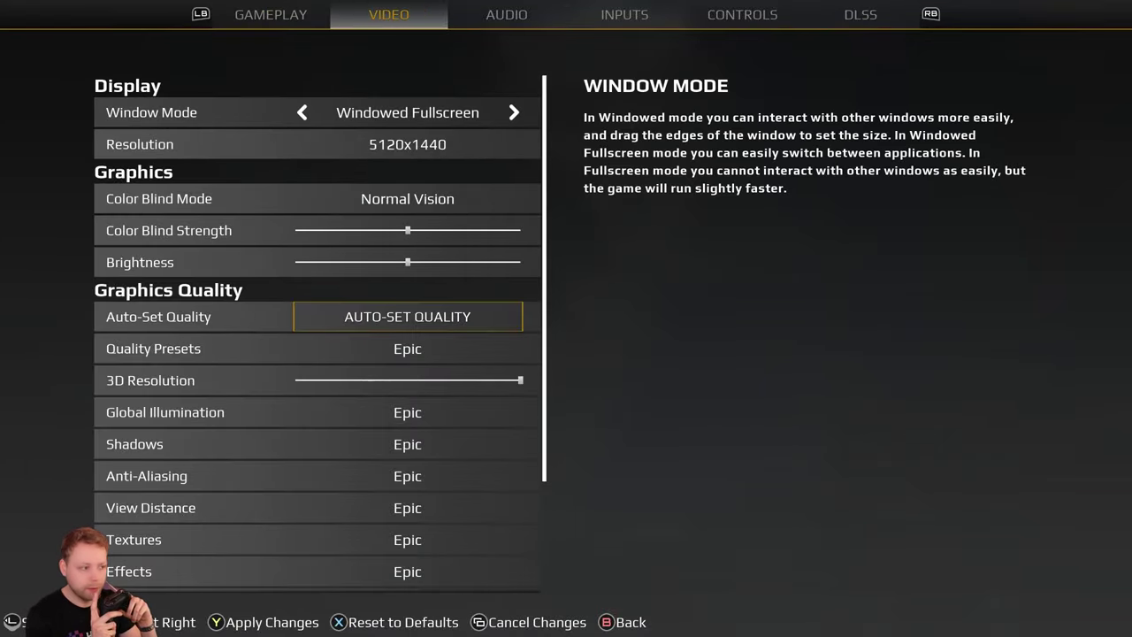
{"action": "key", "text": "e"}
{"action": "key", "text": "q"}
{"action": "key", "text": "e"}
{"action": "key", "text": "e"}
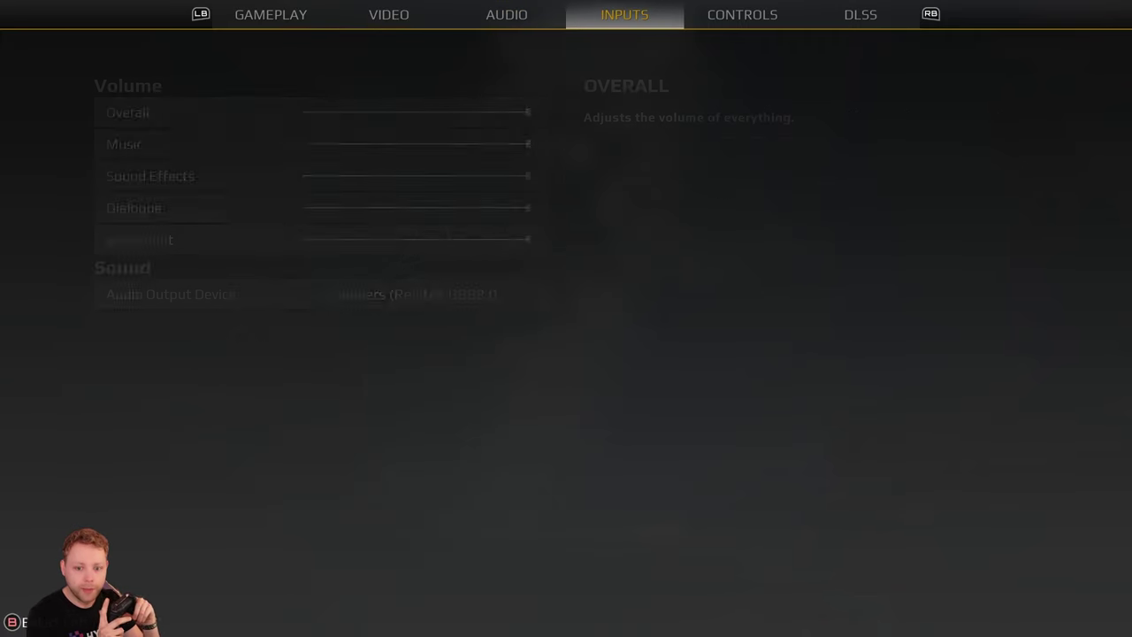
{"action": "key", "text": "q"}
{"action": "key", "text": "e"}
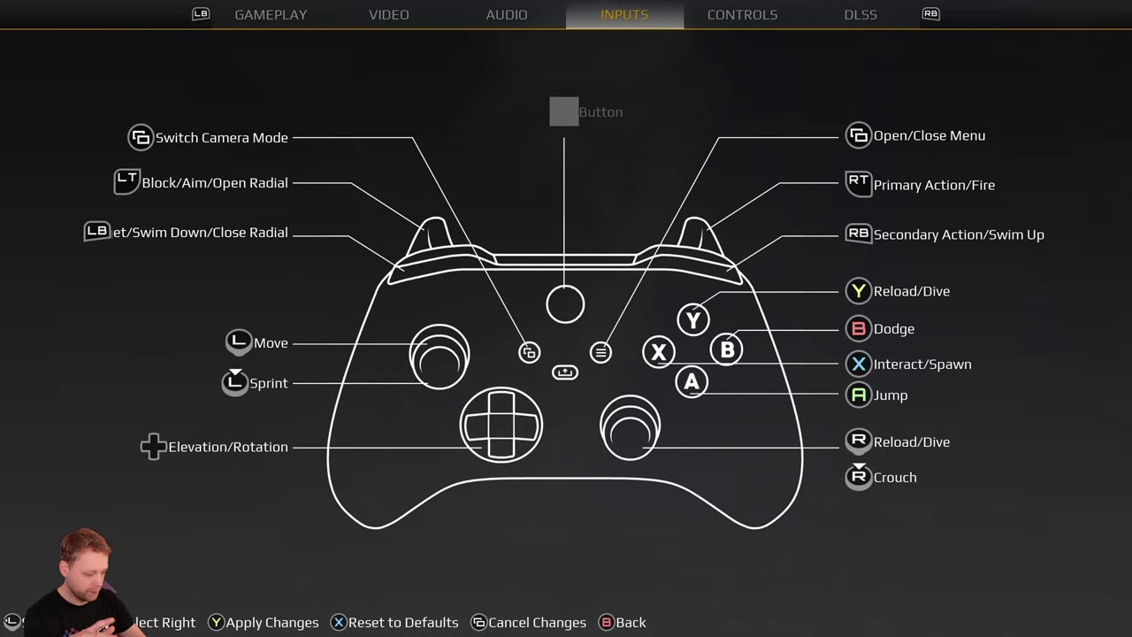
{"action": "mouse_move", "coordinate": [463, 291]}
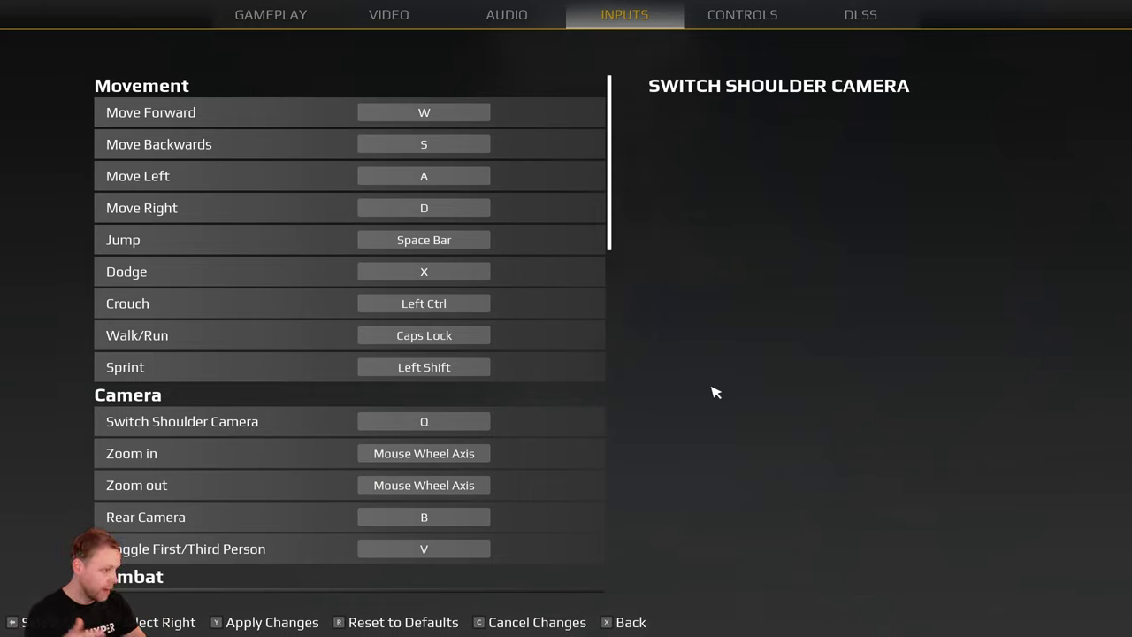
Rebind Move Forward from W to Num 8 and apply the change when leaving for Audio.
{"action": "left_click", "coordinate": [433, 115]}
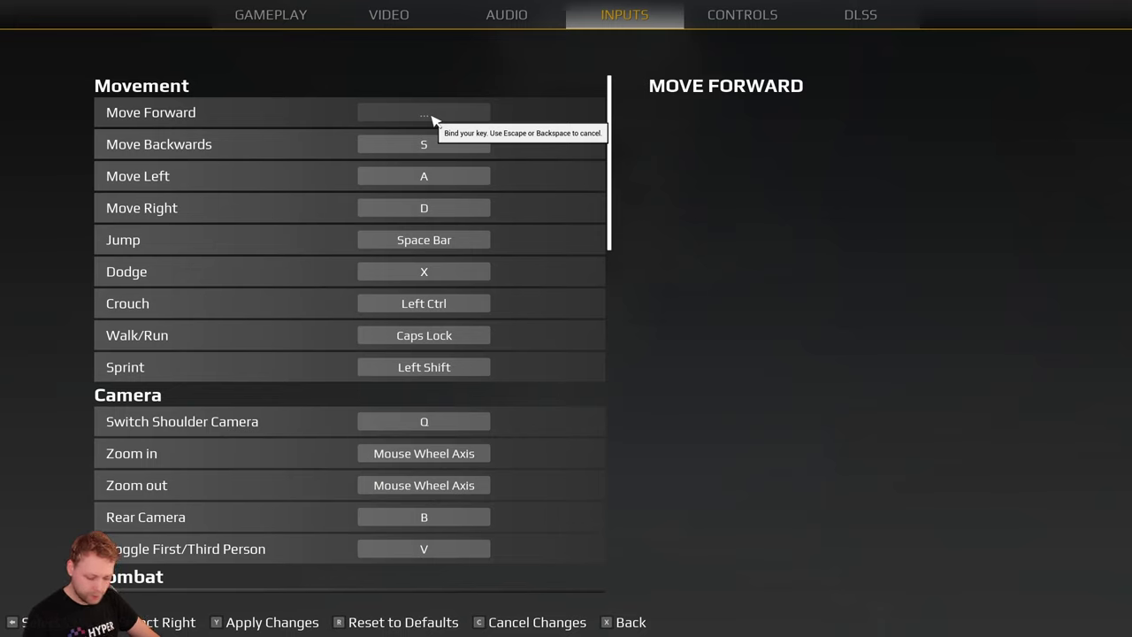
{"action": "key", "text": "KP_8"}
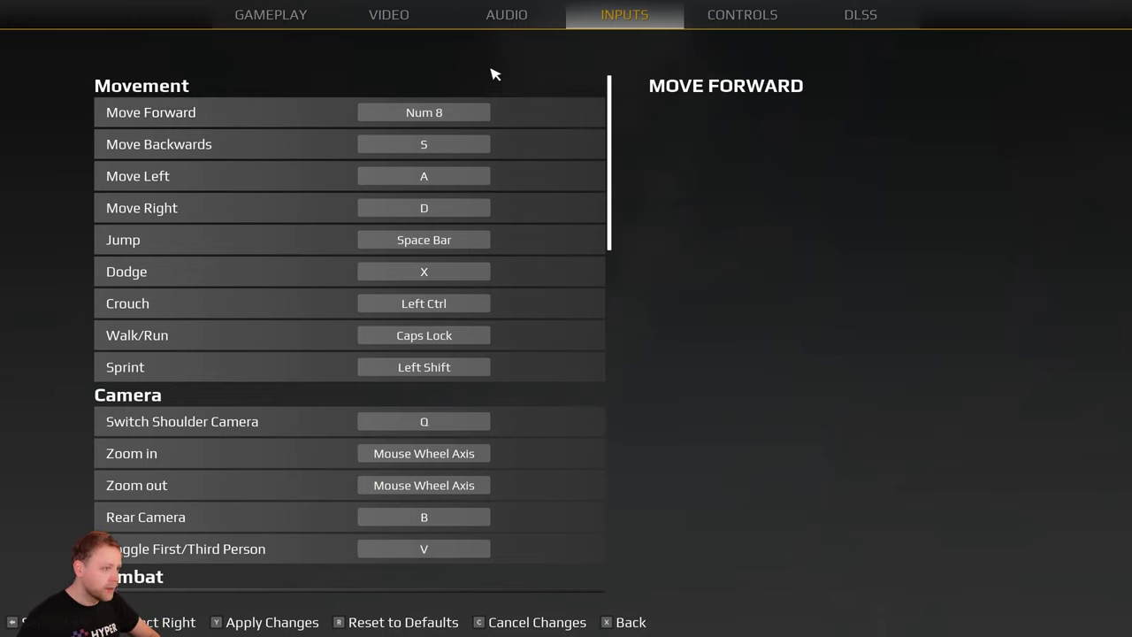
{"action": "left_click", "coordinate": [523, 30]}
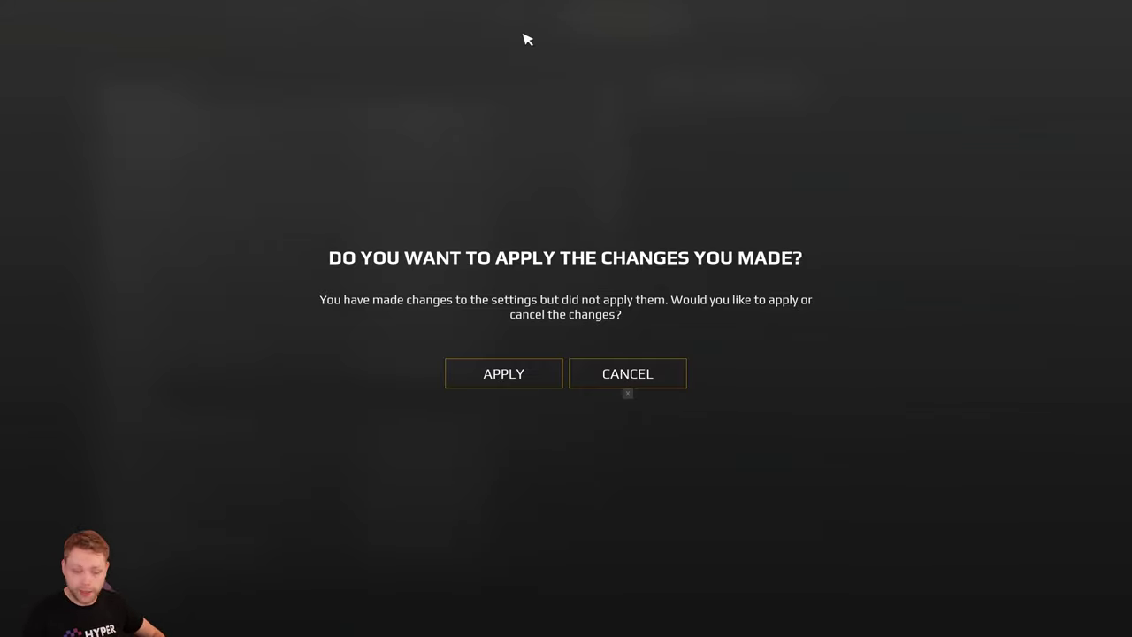
{"action": "left_click", "coordinate": [524, 386]}
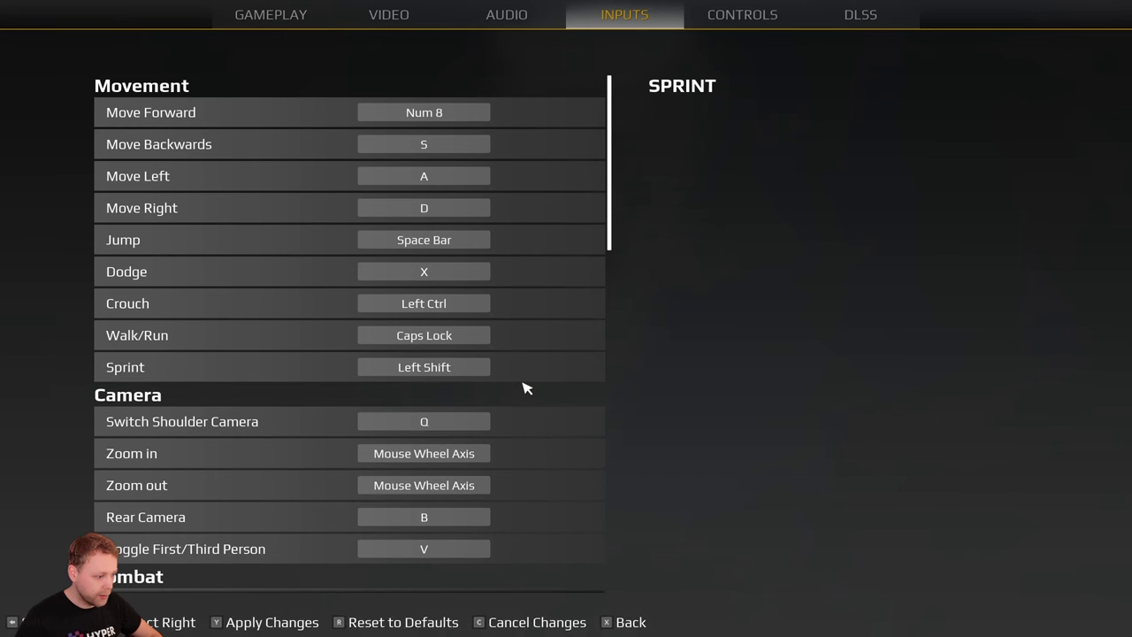
{"action": "left_click", "coordinate": [442, 115]}
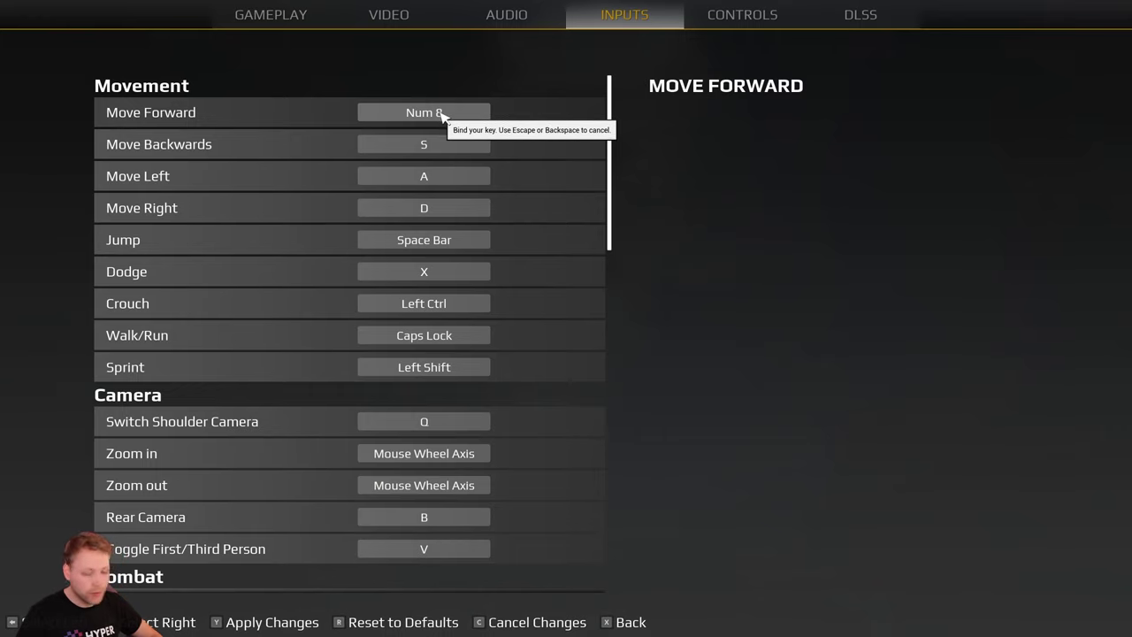
Reset bindings to defaults so Move Forward is W, then switch to the Video tab.
{"action": "left_click", "coordinate": [362, 623]}
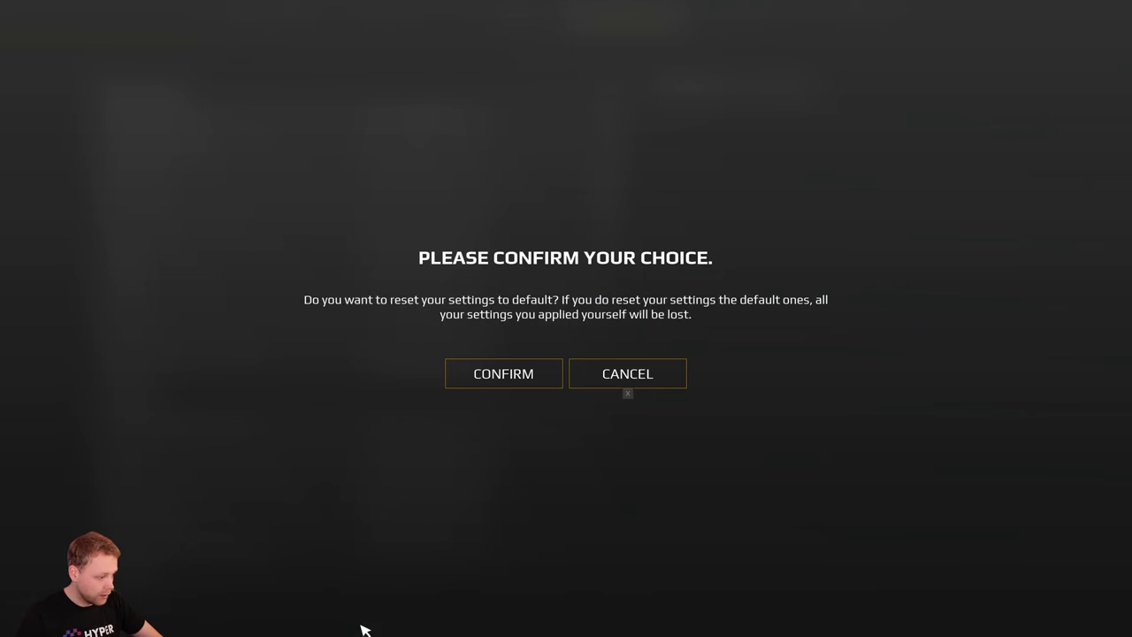
{"action": "left_click", "coordinate": [519, 377]}
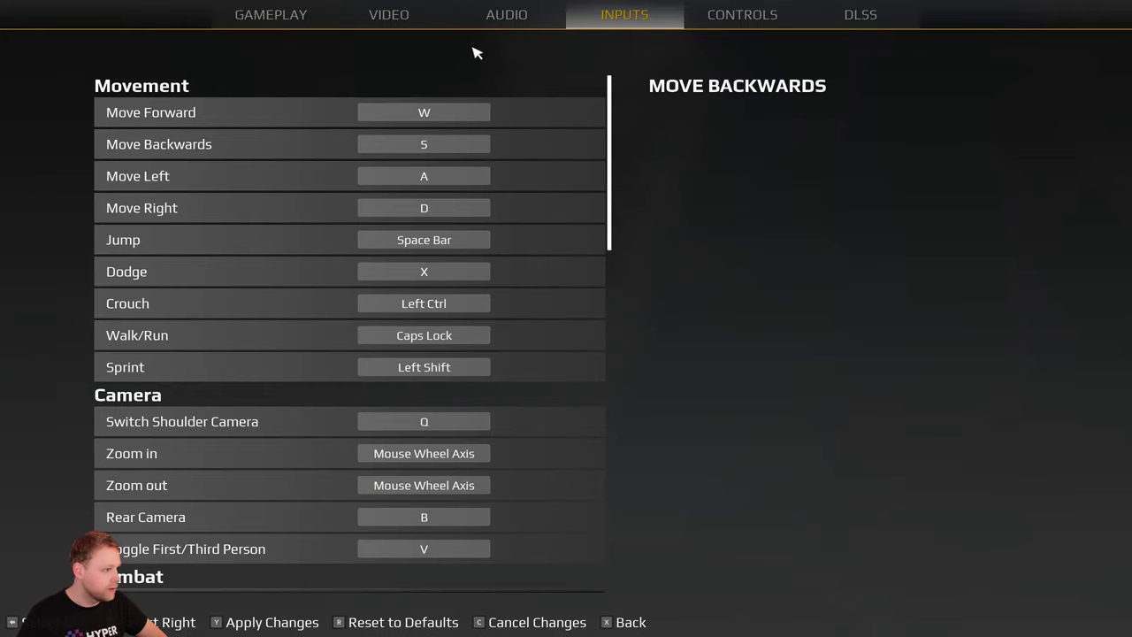
{"action": "left_click", "coordinate": [398, 15]}
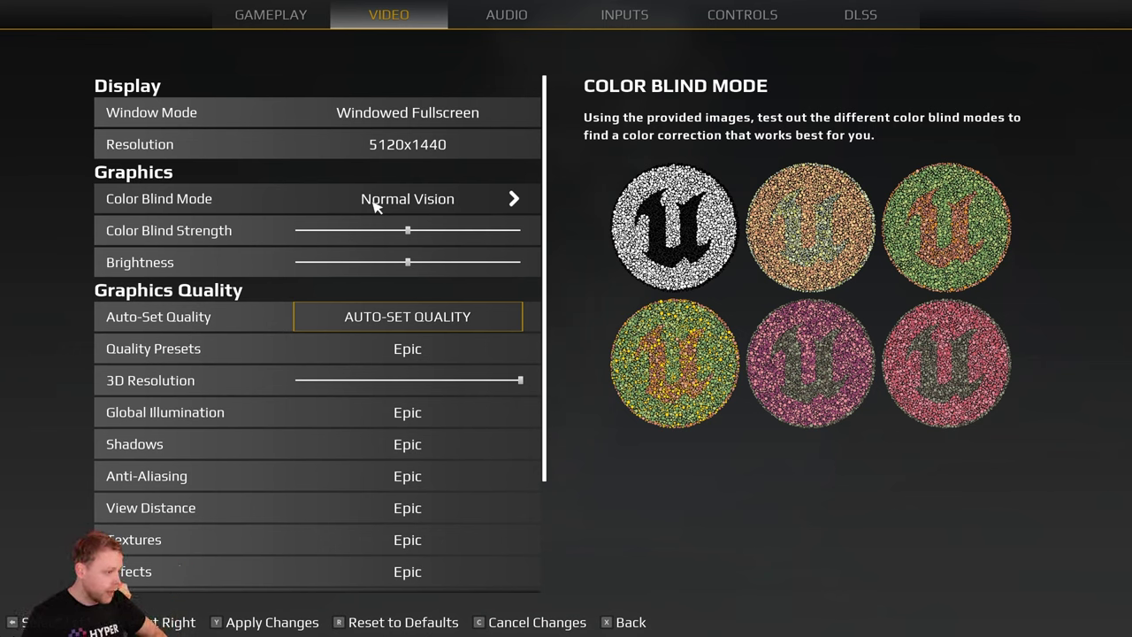
Cycle Color Blind Mode through Deuteranope, Protanope and Tritanope, then back to Normal Vision.
{"action": "key", "text": "Up"}
{"action": "key", "text": "Down"}
{"action": "key", "text": "Up"}
{"action": "key", "text": "Down"}
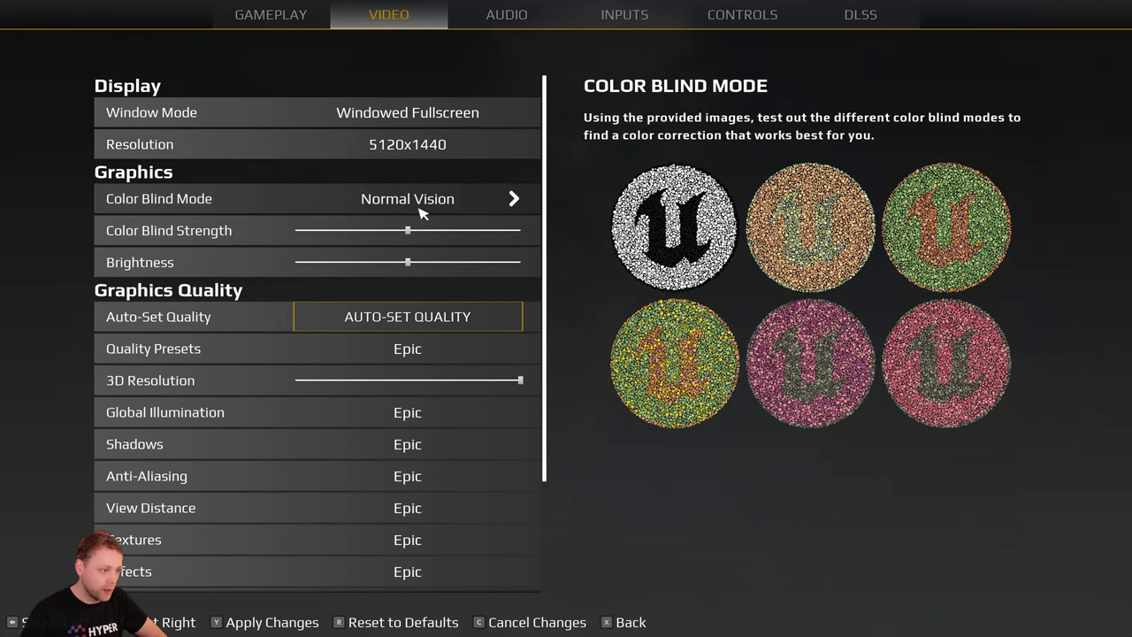
{"action": "key", "text": "Up"}
{"action": "key", "text": "Down"}
{"action": "key", "text": "Down"}
{"action": "key", "text": "Up"}
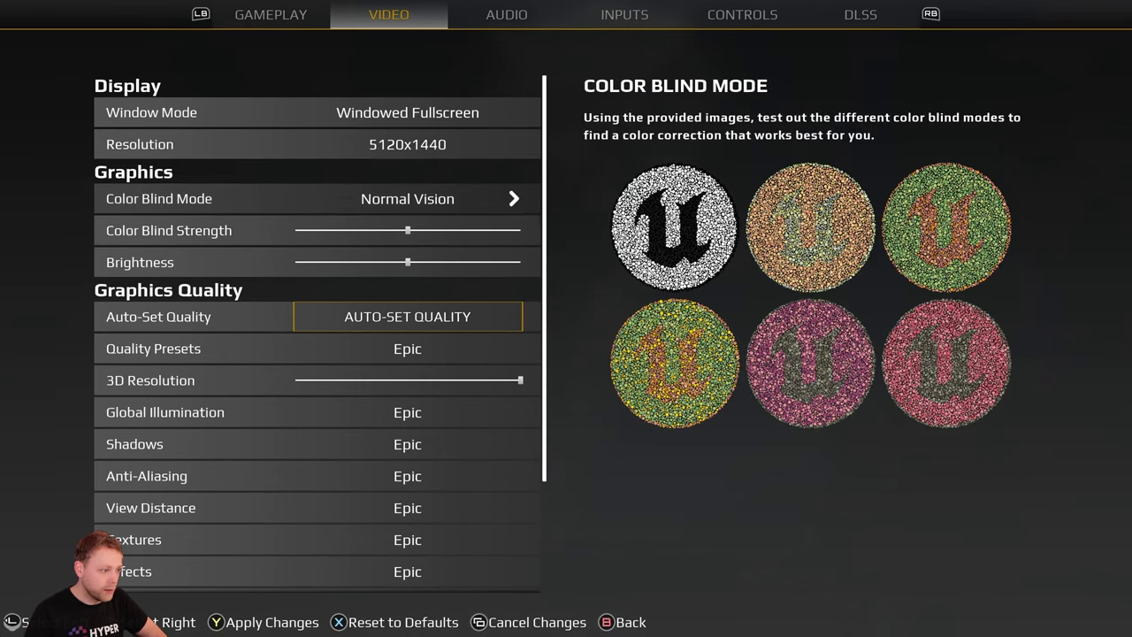
{"action": "key", "text": "Right"}
{"action": "key", "text": "Right"}
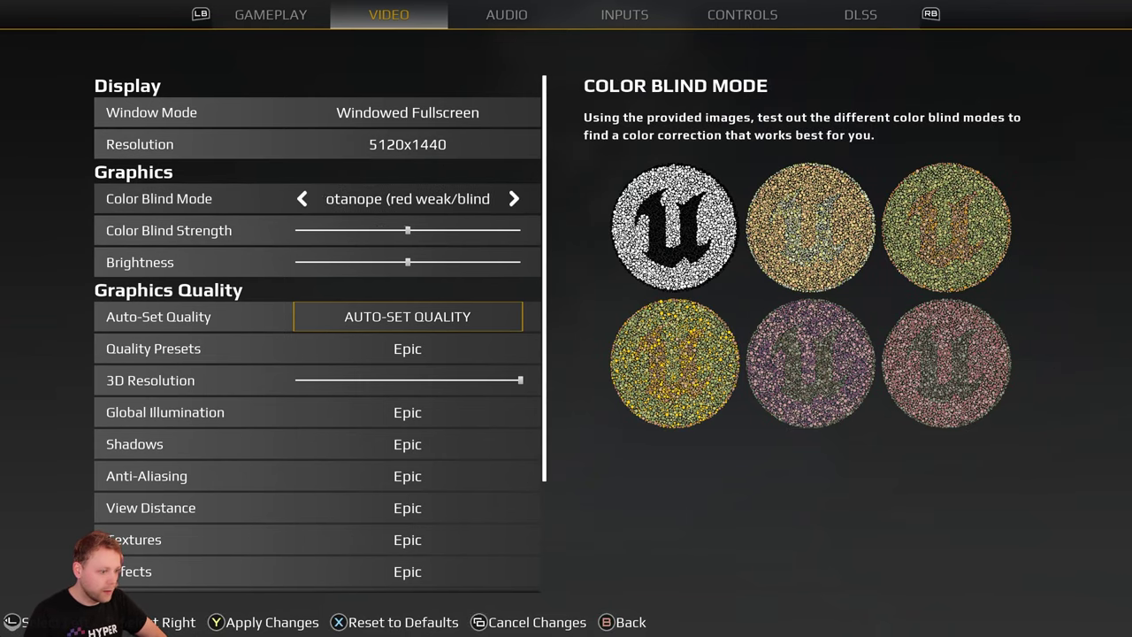
{"action": "key", "text": "Right"}
{"action": "key", "text": "Left"}
{"action": "key", "text": "Left"}
{"action": "key", "text": "Left"}
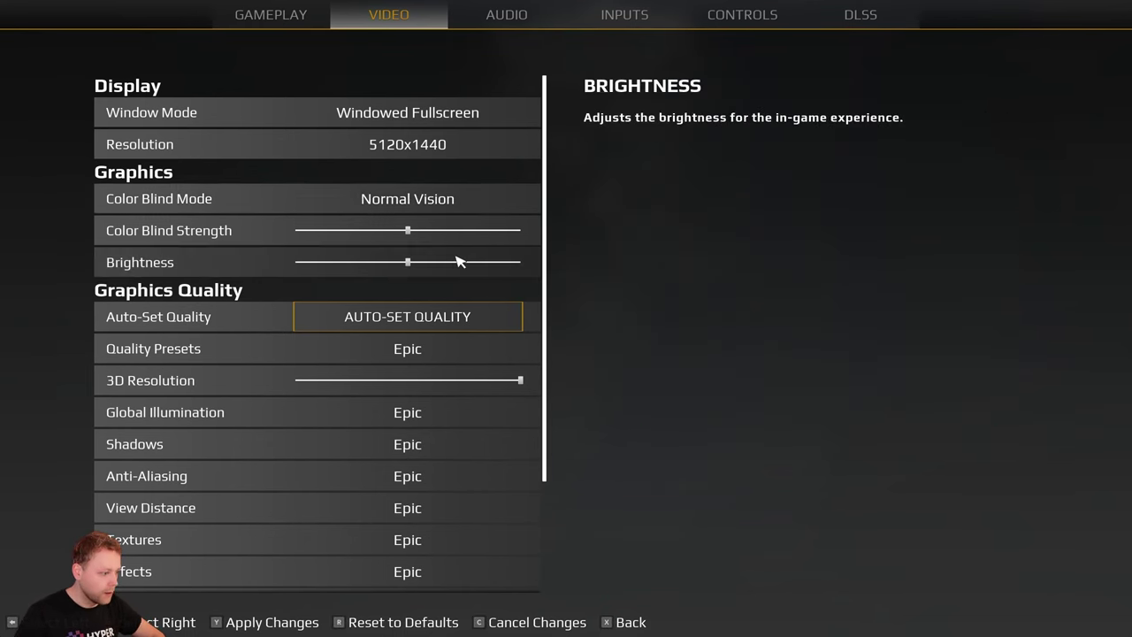
{"action": "scroll", "coordinate": [433, 327], "scroll_direction": "down", "scroll_amount": 1}
{"action": "scroll", "coordinate": [407, 319], "scroll_direction": "down", "scroll_amount": 1}
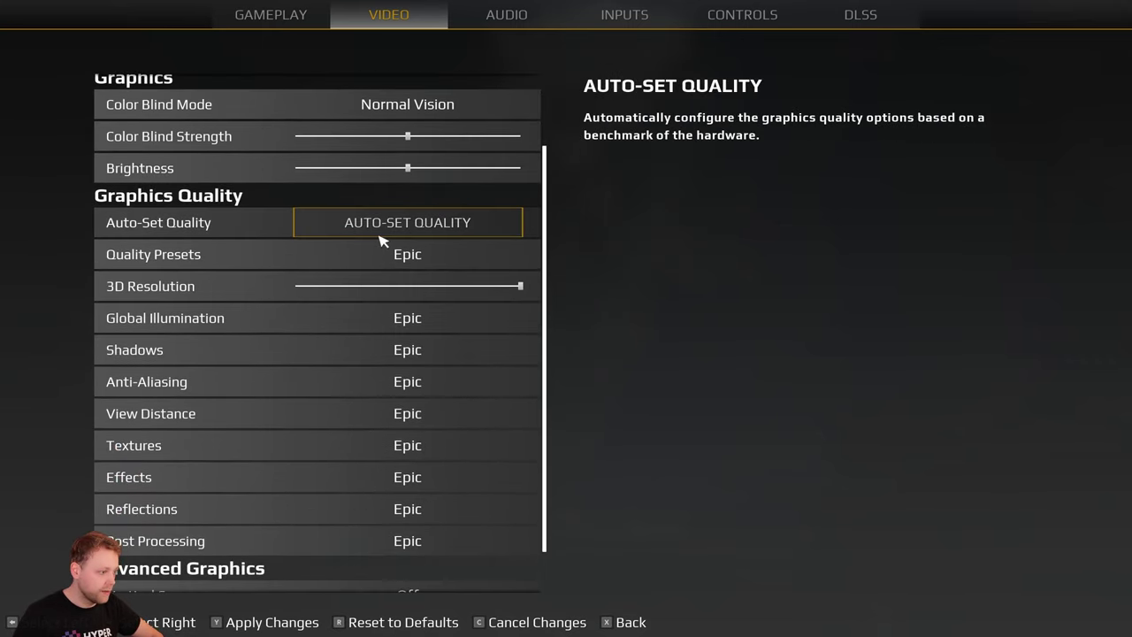
Decline the auto-set quality benchmark and lower Global Illumination from Epic to Medium.
{"action": "left_click", "coordinate": [383, 235]}
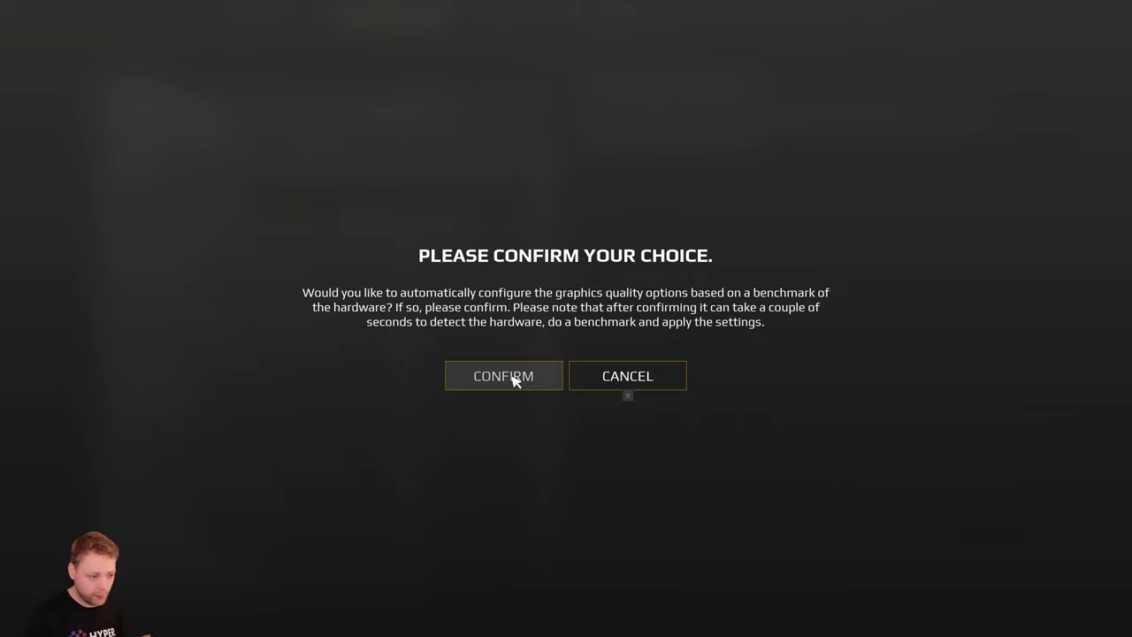
{"action": "left_click", "coordinate": [647, 377]}
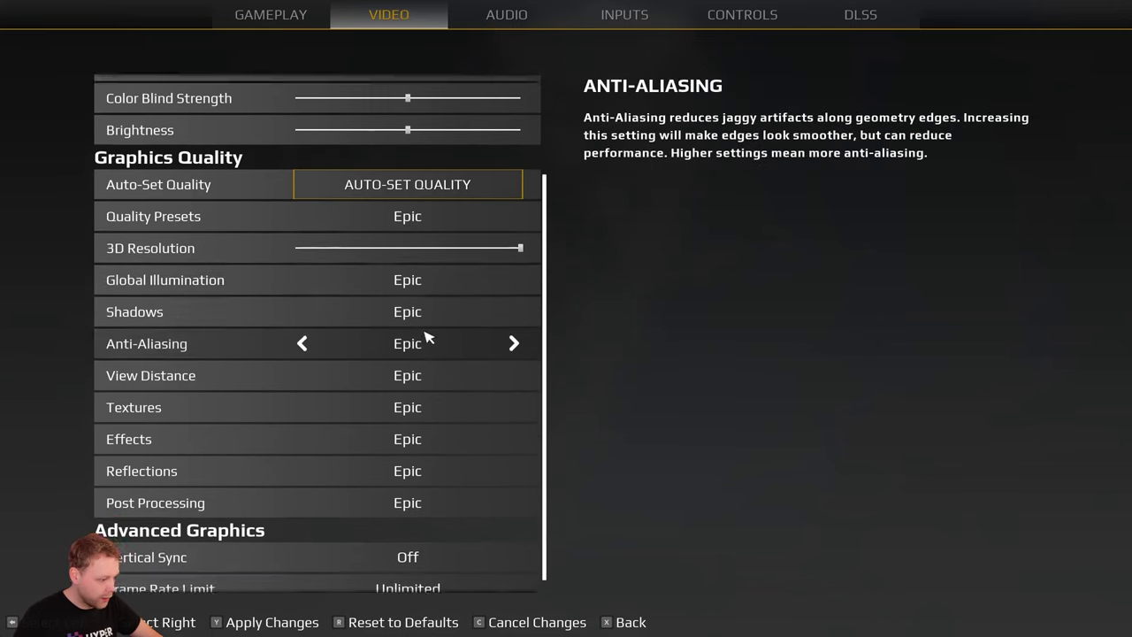
{"action": "left_click", "coordinate": [301, 266]}
{"action": "left_click", "coordinate": [302, 267]}
{"action": "left_click", "coordinate": [301, 266]}
{"action": "left_click", "coordinate": [511, 267]}
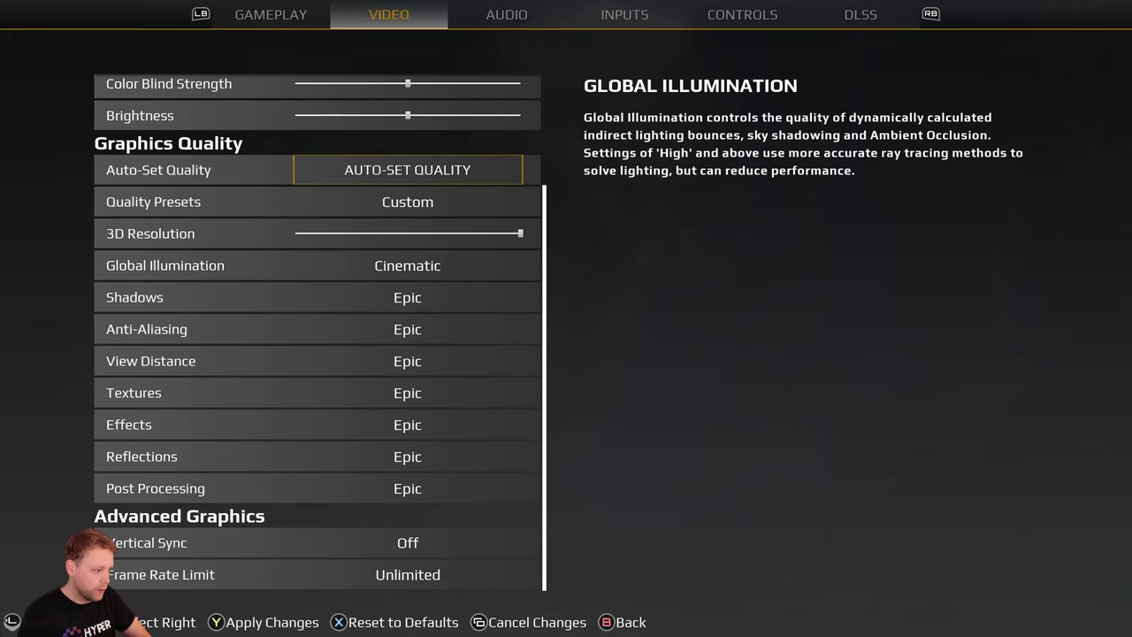
Drop Global Illumination to Low, then switch to Gameplay to raise the apply-or-cancel prompt.
{"action": "key", "text": "Up"}
{"action": "key", "text": "Up"}
{"action": "key", "text": "Up"}
{"action": "key", "text": "Up"}
{"action": "key", "text": "Up"}
{"action": "key", "text": "Up"}
{"action": "key", "text": "Down"}
{"action": "key", "text": "Down"}
{"action": "key", "text": "Down"}
{"action": "key", "text": "Down"}
{"action": "key", "text": "Down"}
{"action": "key", "text": "Down"}
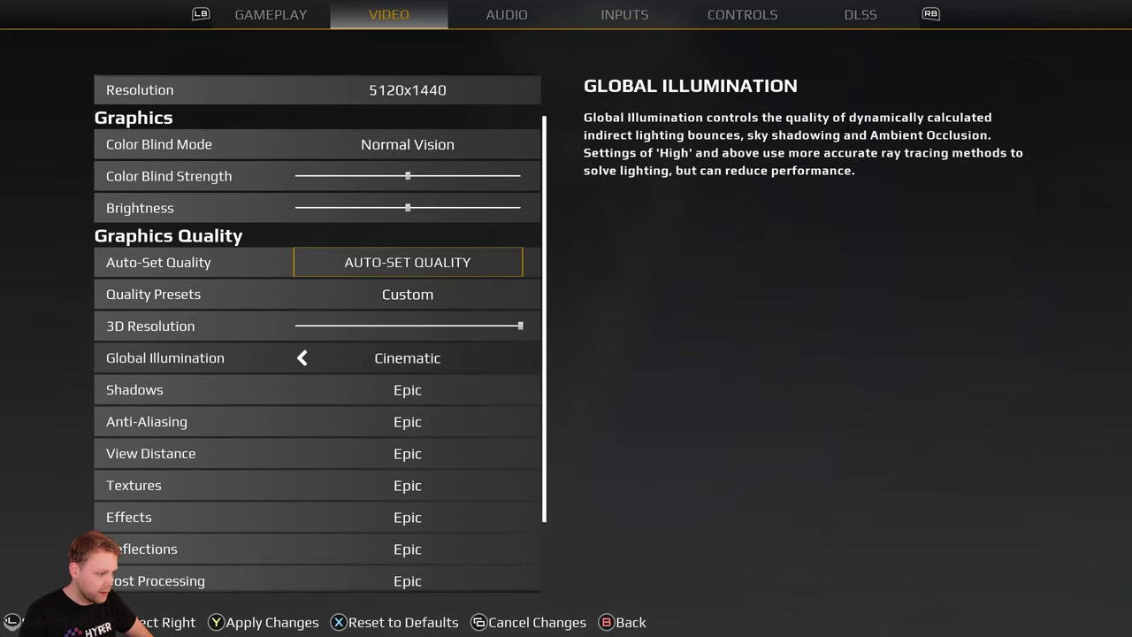
{"action": "key", "text": "Left"}
{"action": "key", "text": "Left"}
{"action": "key", "text": "Left"}
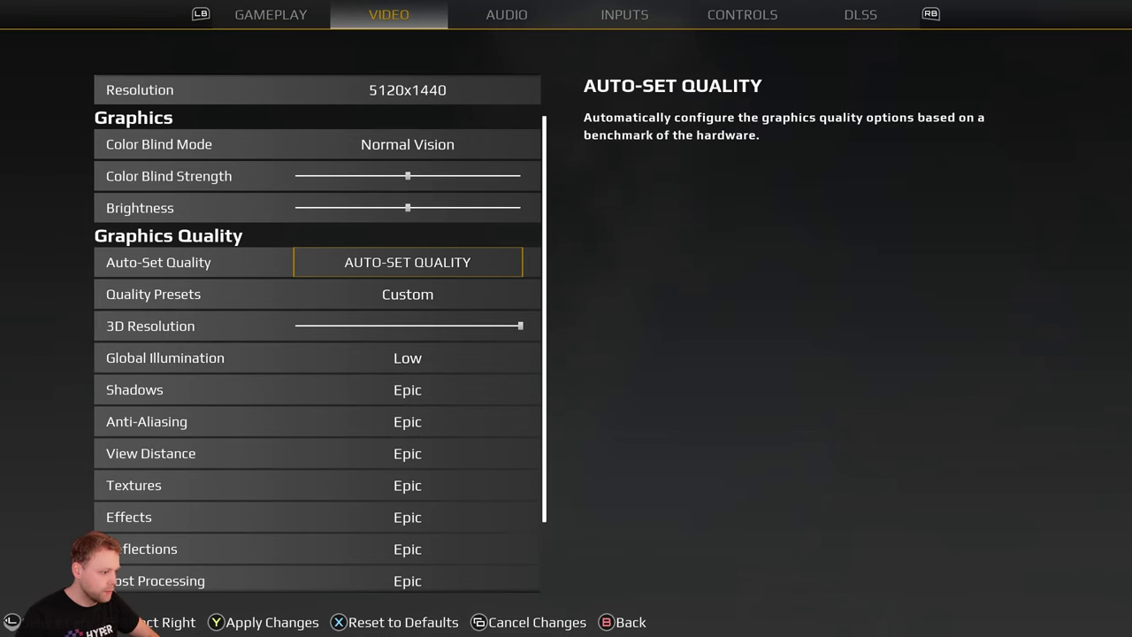
{"action": "left_click", "coordinate": [287, 39]}
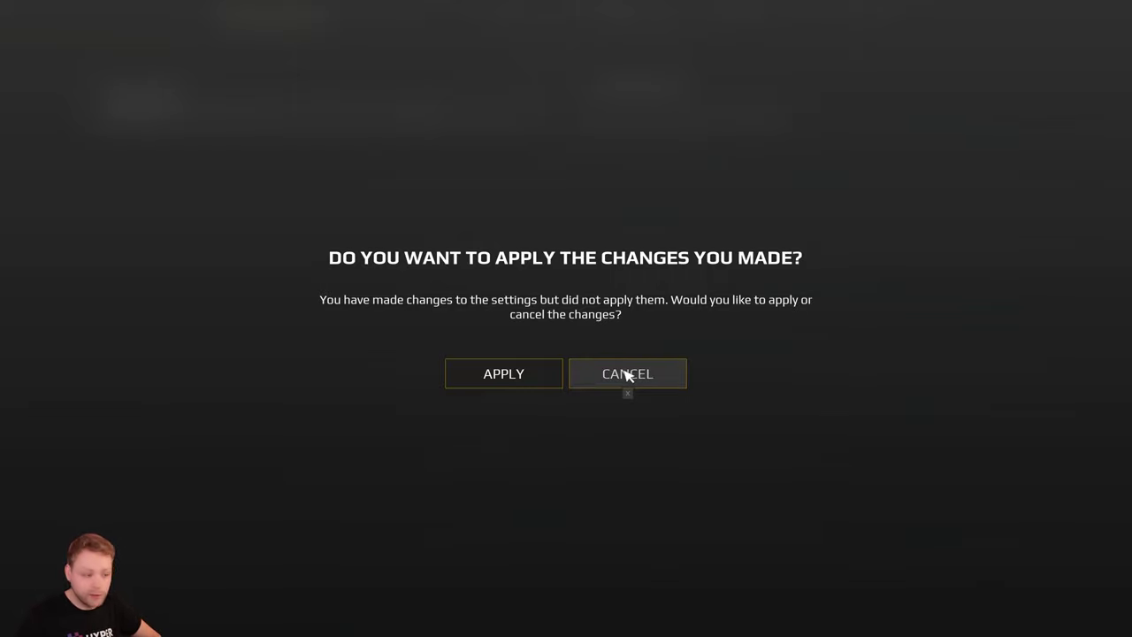
Cancel pending changes, switch Language to Dutch and back to English, then open Audio applying changes.
{"action": "left_click", "coordinate": [627, 376]}
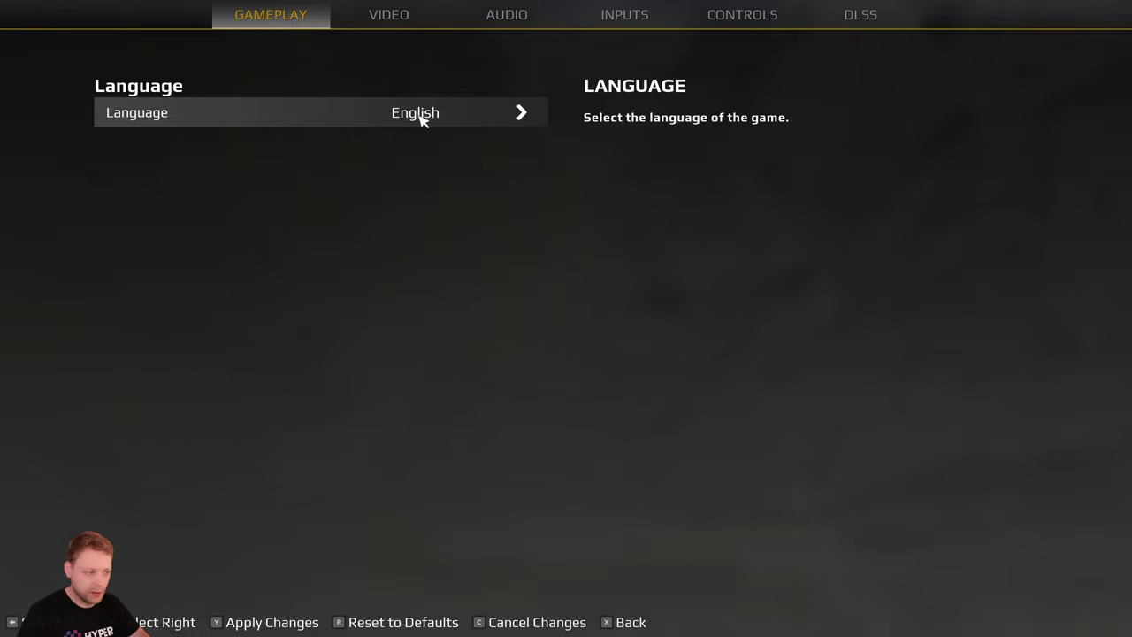
{"action": "left_click", "coordinate": [523, 113]}
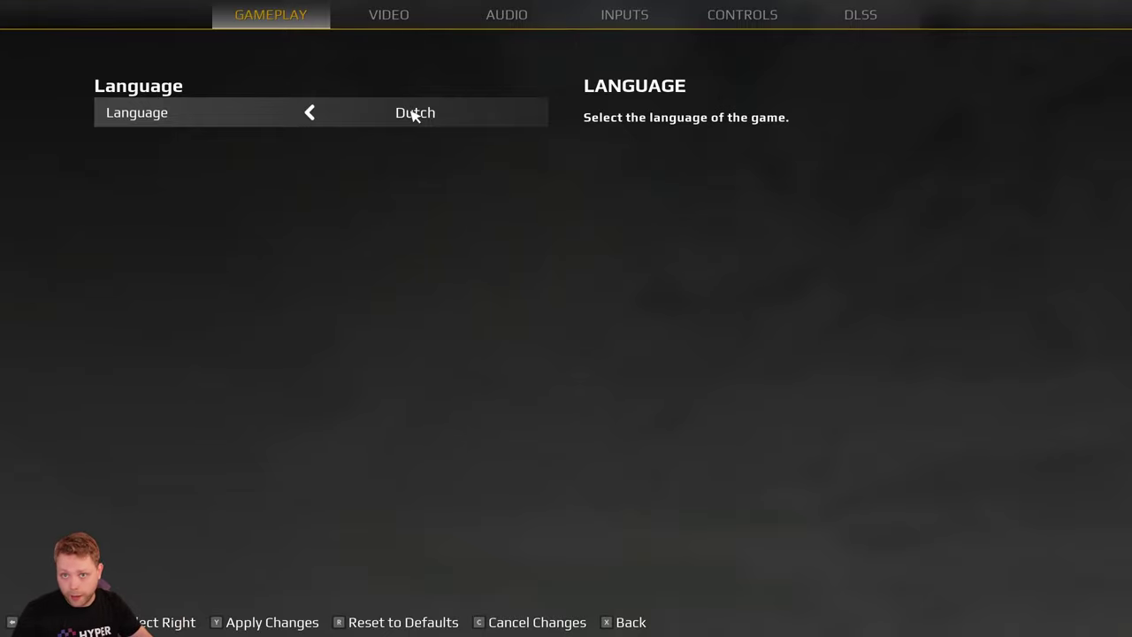
{"action": "left_click", "coordinate": [310, 113]}
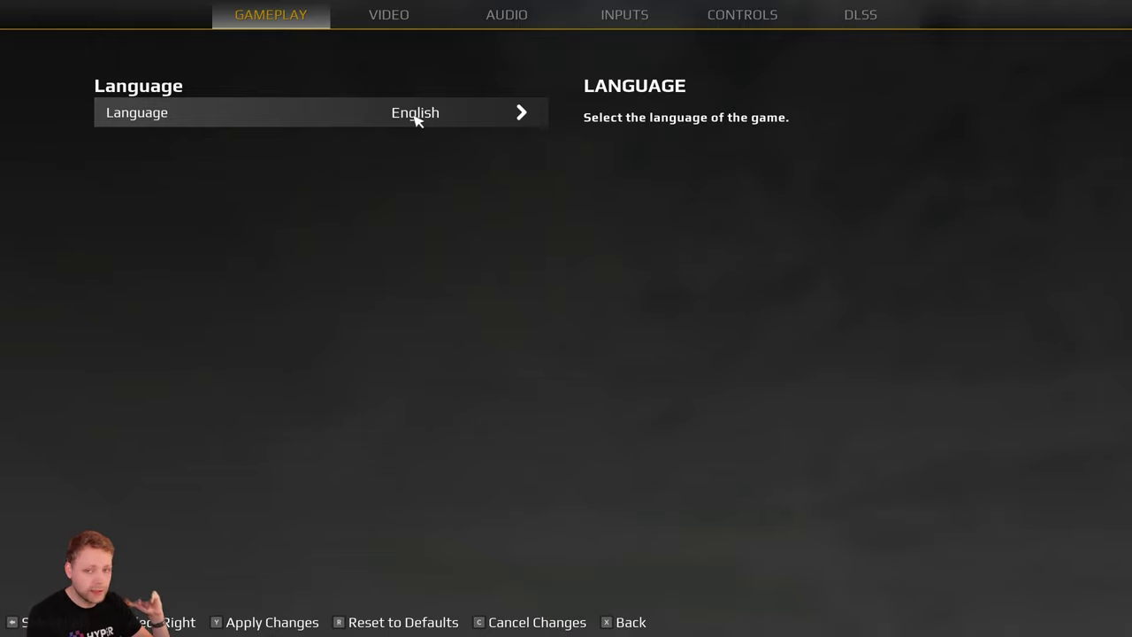
{"action": "left_click", "coordinate": [522, 14]}
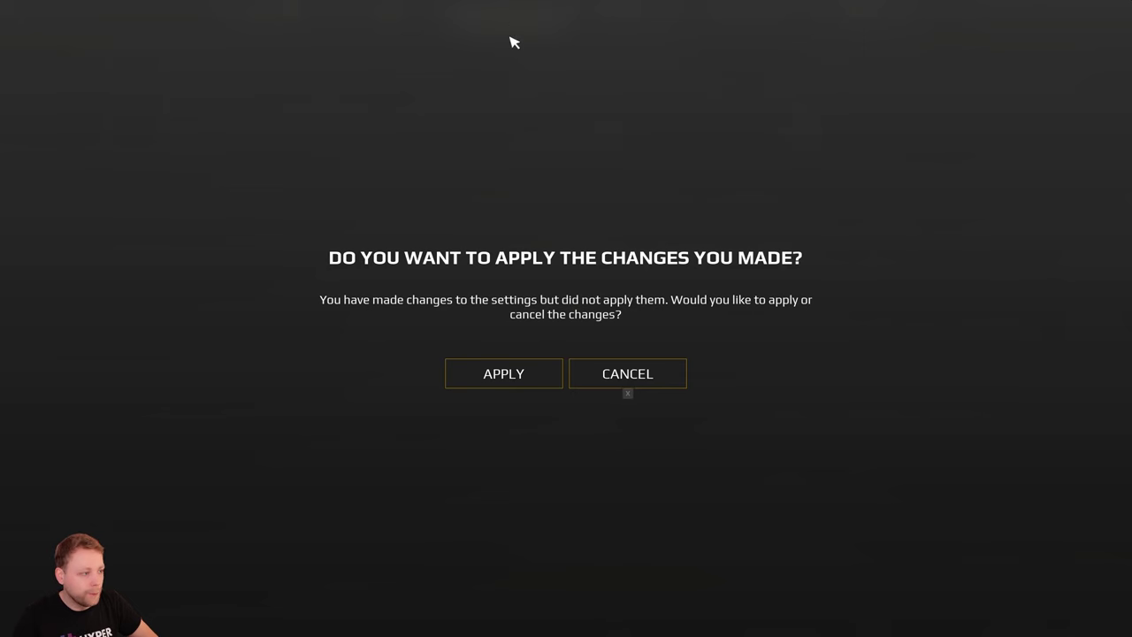
{"action": "left_click", "coordinate": [554, 380]}
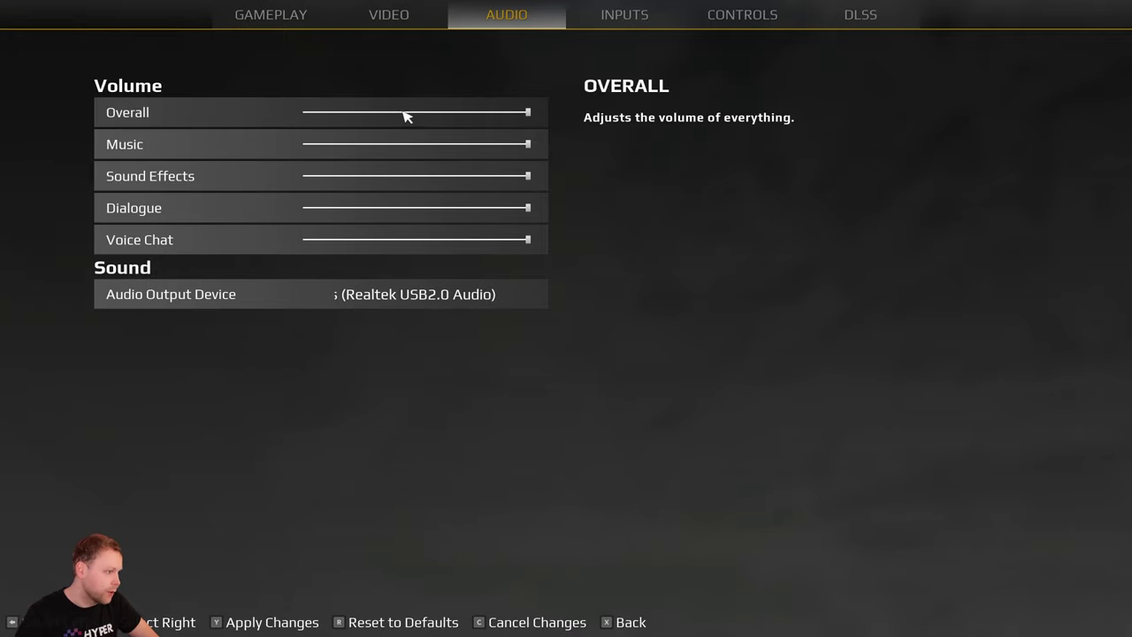
Pull the Music volume to minimum and sweep the Sound Effects slider, then head to Controls.
{"action": "left_click", "coordinate": [316, 114]}
{"action": "left_click_drag", "start_coordinate": [316, 115], "coordinate": [202, 141]}
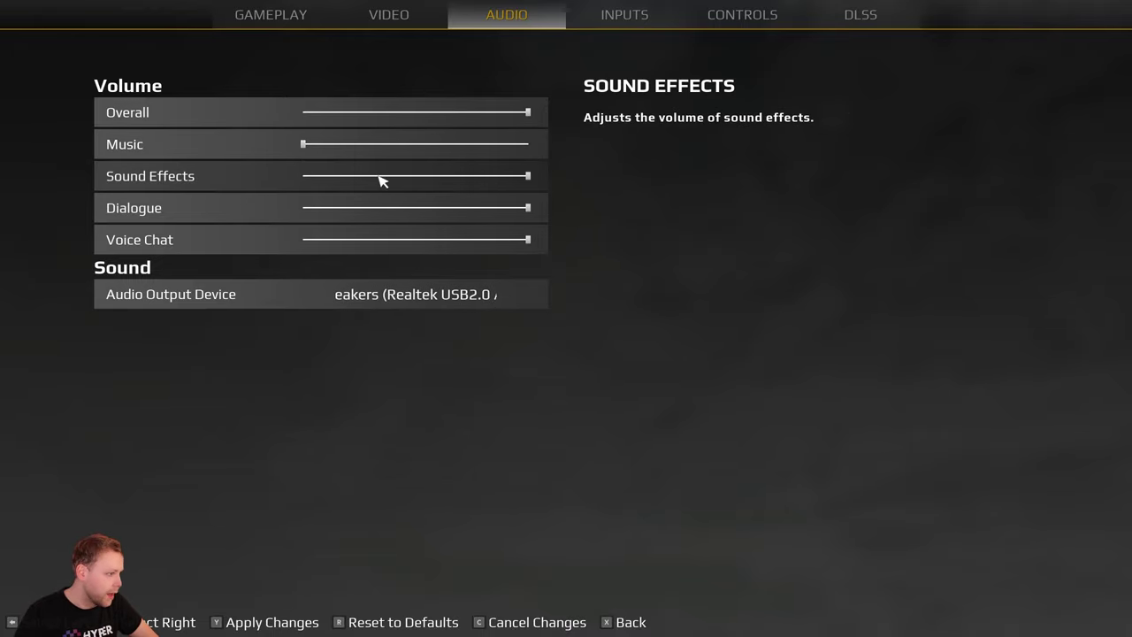
{"action": "left_click_drag", "start_coordinate": [380, 180], "coordinate": [629, 191]}
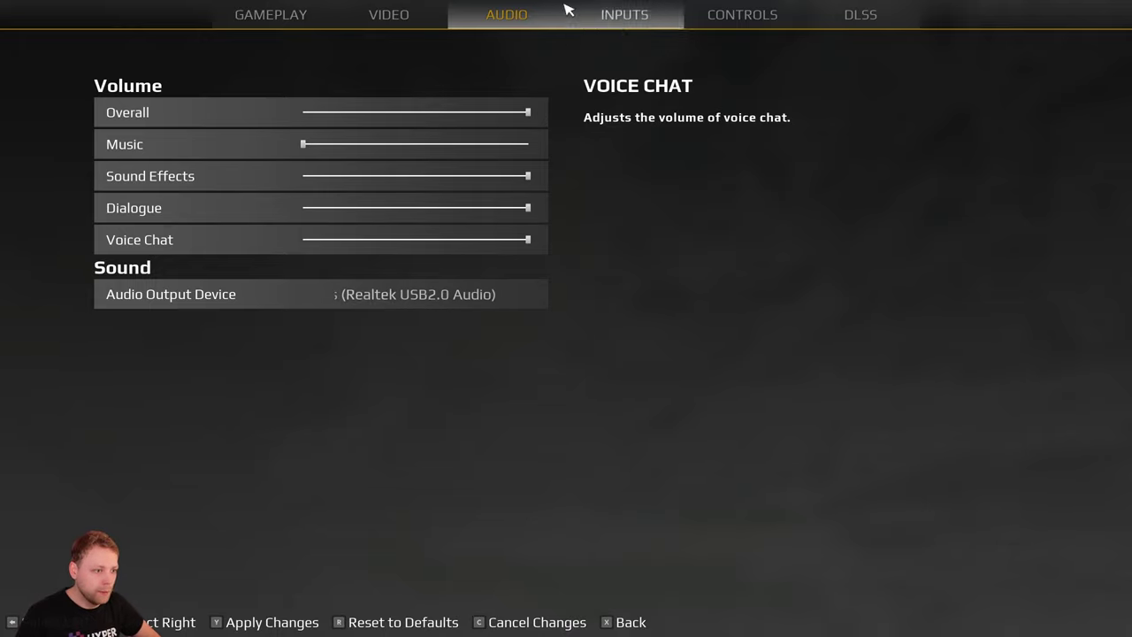
{"action": "left_click", "coordinate": [723, 17]}
Discard the audio changes, browse the DLSS and Inputs tabs, and return to Gameplay.
{"action": "left_click", "coordinate": [627, 362]}
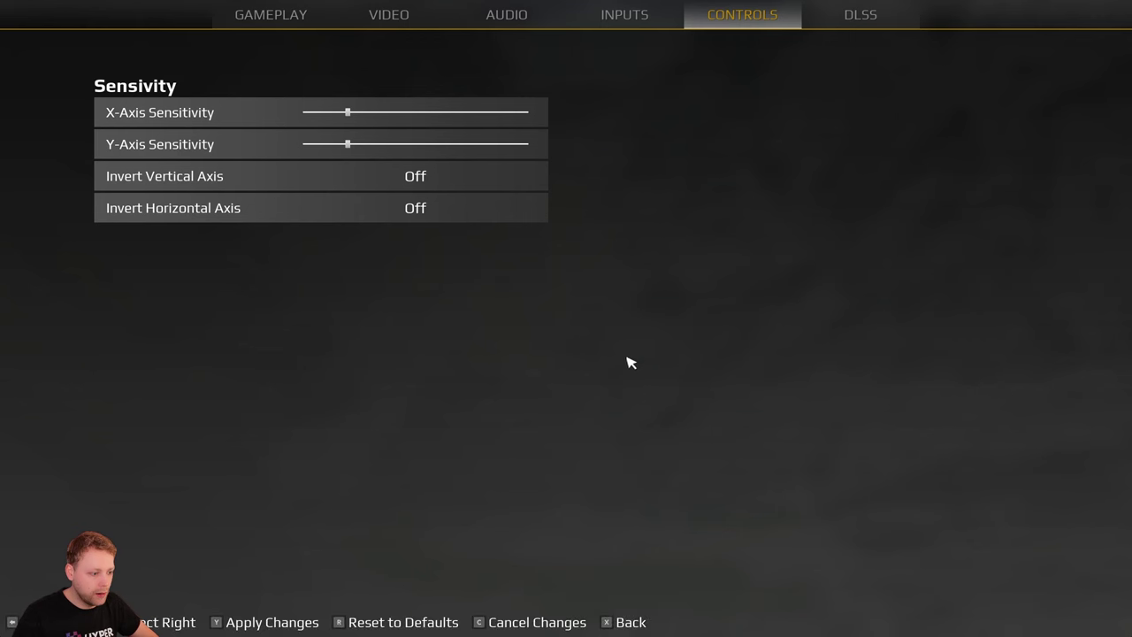
{"action": "left_click", "coordinate": [853, 24]}
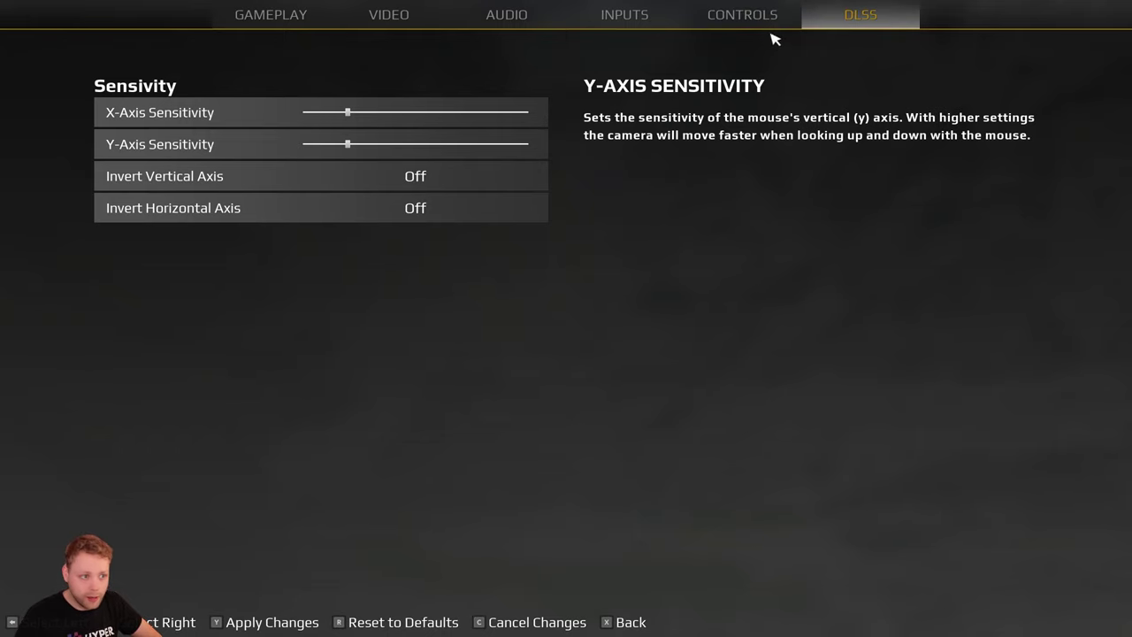
{"action": "left_click", "coordinate": [762, 21]}
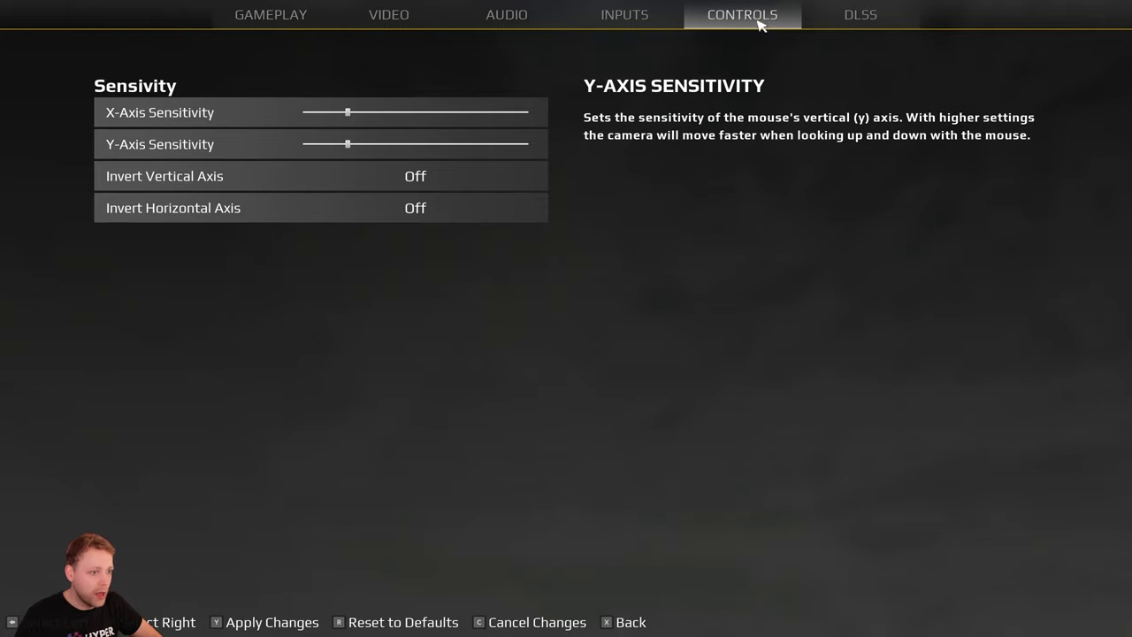
{"action": "left_click", "coordinate": [657, 21]}
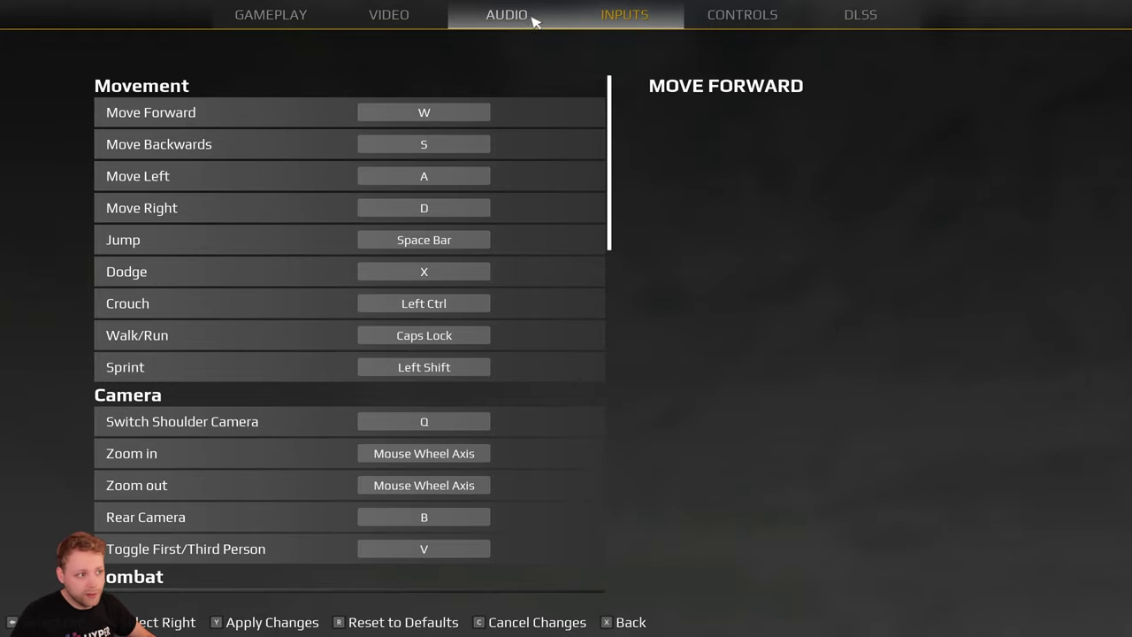
{"action": "left_click", "coordinate": [417, 14]}
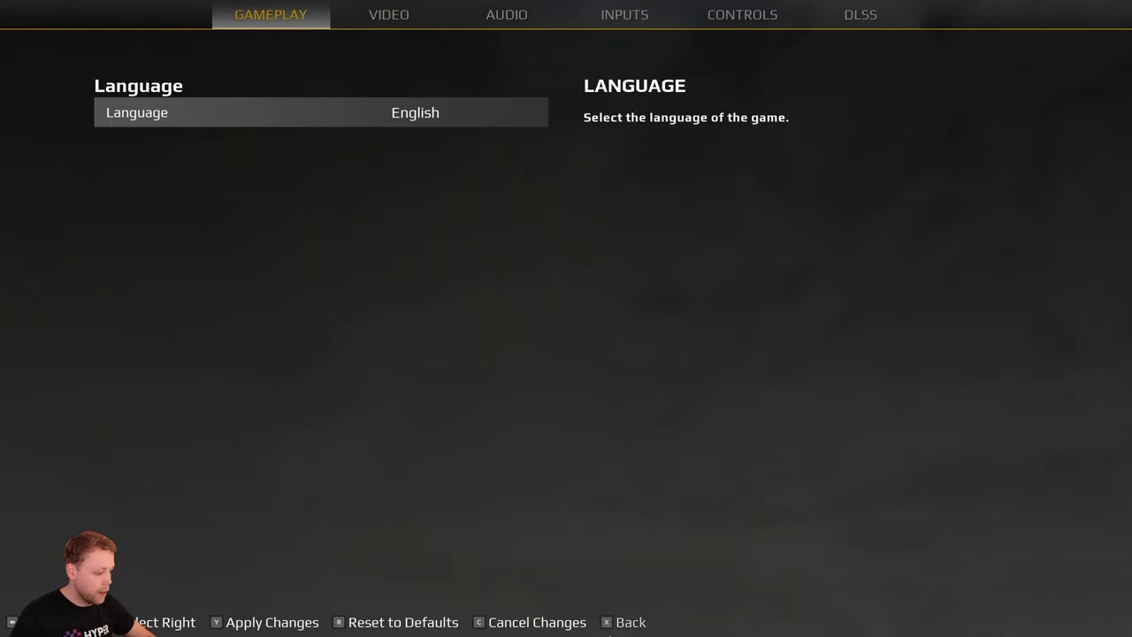
Back out of the options, view the Credits screen, and return to the main menu's Play entry.
{"action": "left_click", "coordinate": [629, 624]}
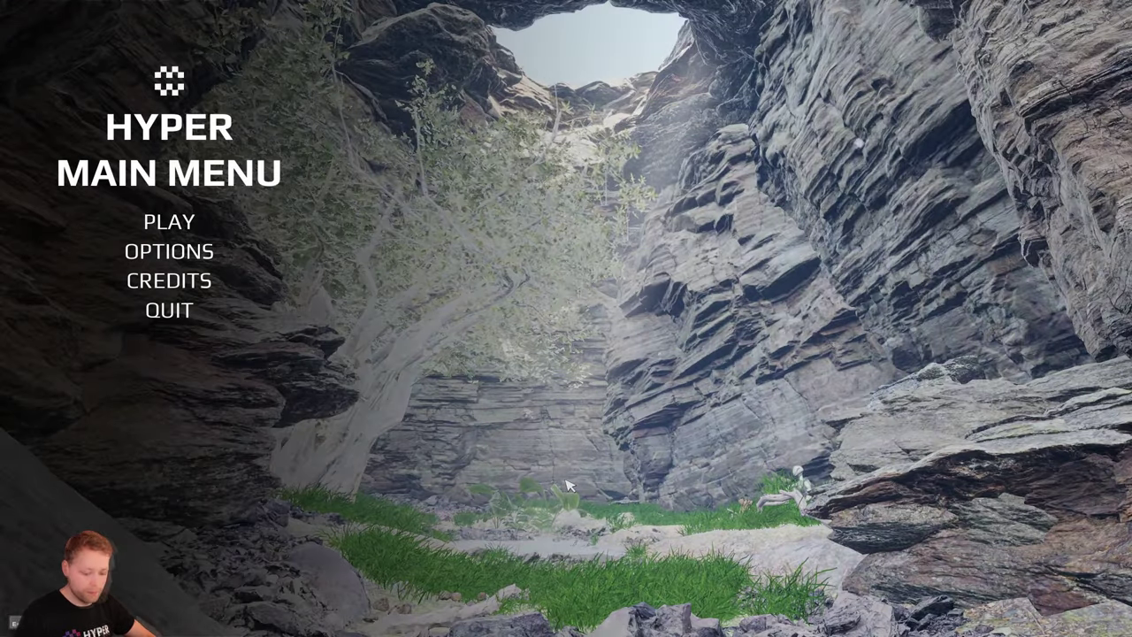
{"action": "key", "text": "Down"}
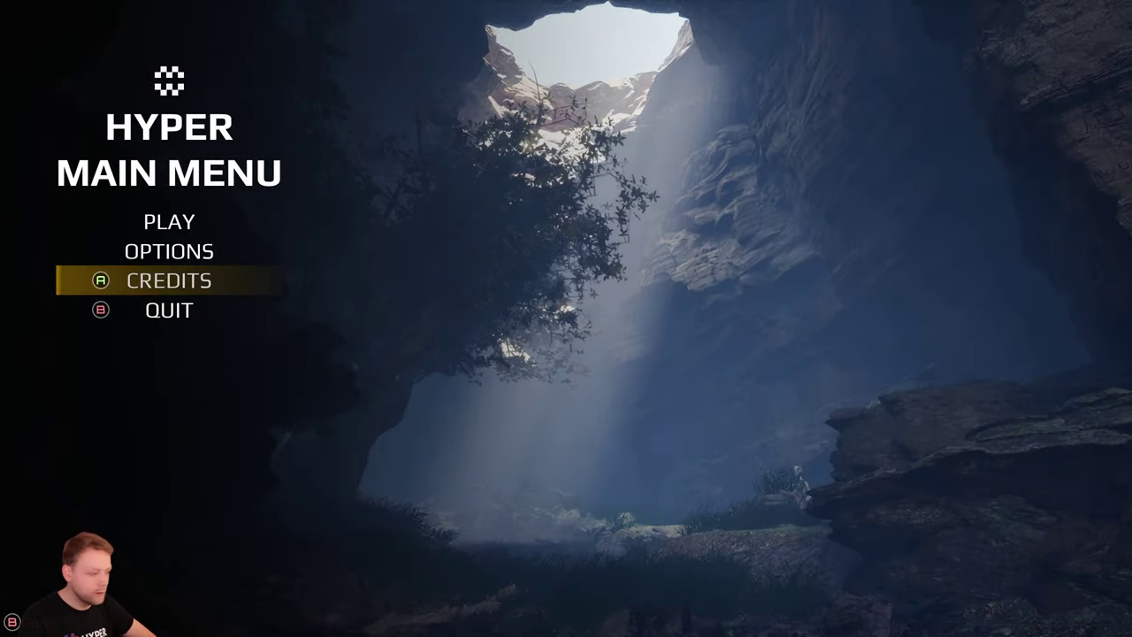
{"action": "key", "text": "Return"}
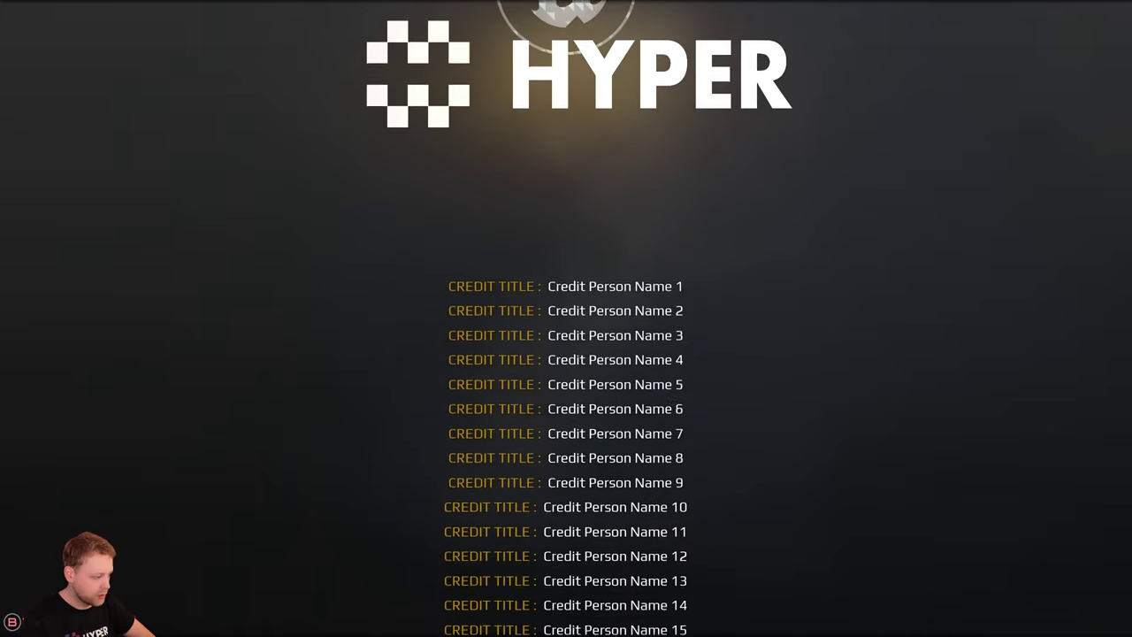
{"action": "scroll", "coordinate": [619, 391], "scroll_direction": "down", "scroll_amount": 5}
{"action": "scroll", "coordinate": [324, 505], "scroll_direction": "up", "scroll_amount": 4}
{"action": "key", "text": "Escape"}
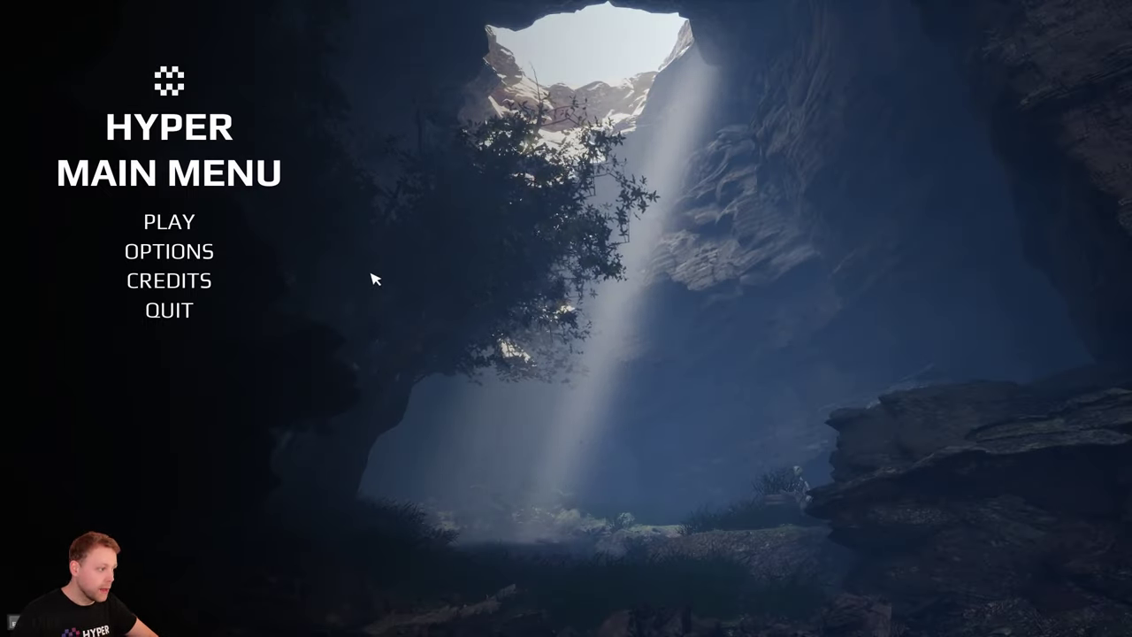
{"action": "key", "text": "Up"}
{"action": "key", "text": "Up"}
{"action": "key", "text": "Up"}
{"action": "key", "text": "Return"}
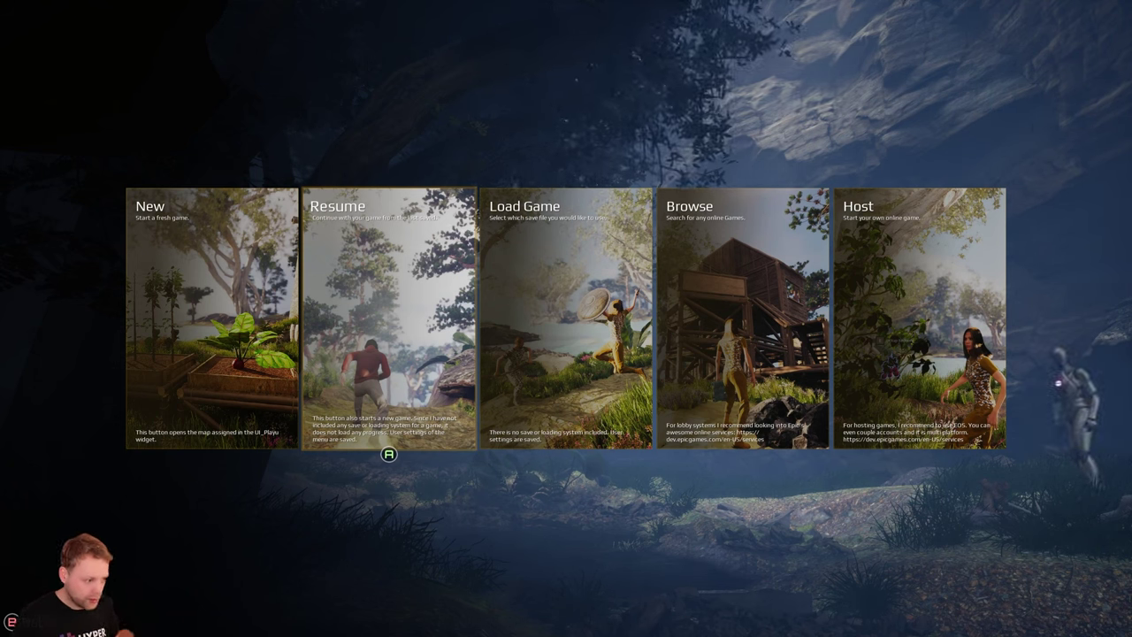
{"action": "key", "text": "Right"}
{"action": "key", "text": "Return"}
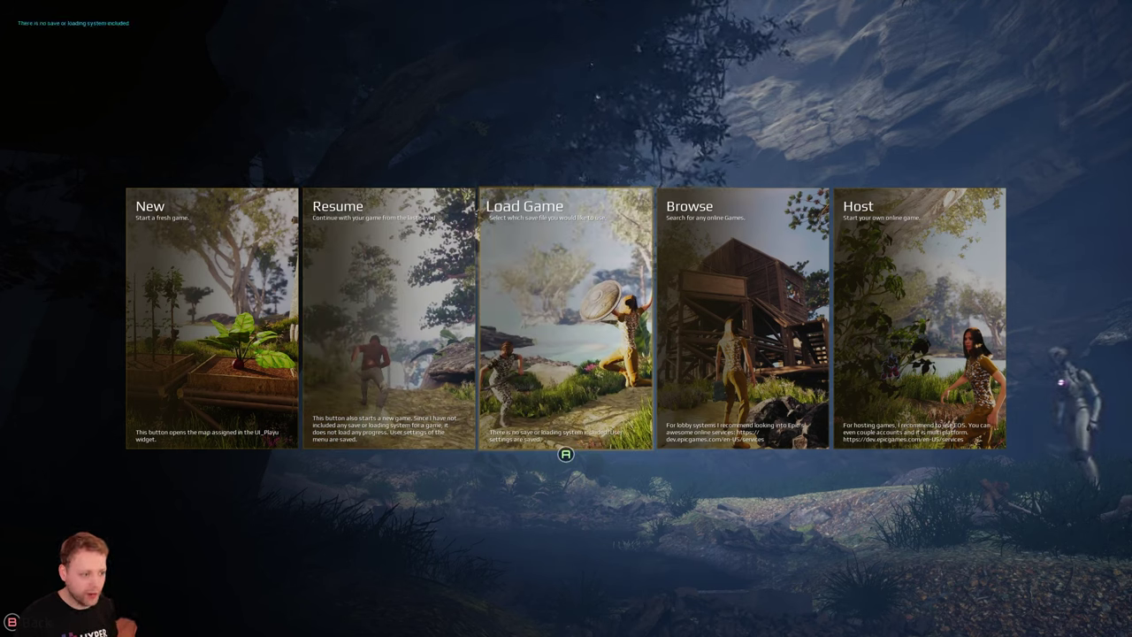
{"action": "key", "text": "Right"}
{"action": "key", "text": "Return"}
{"action": "key", "text": "Right"}
{"action": "key", "text": "Return"}
{"action": "key", "text": "Left"}
{"action": "key", "text": "Return"}
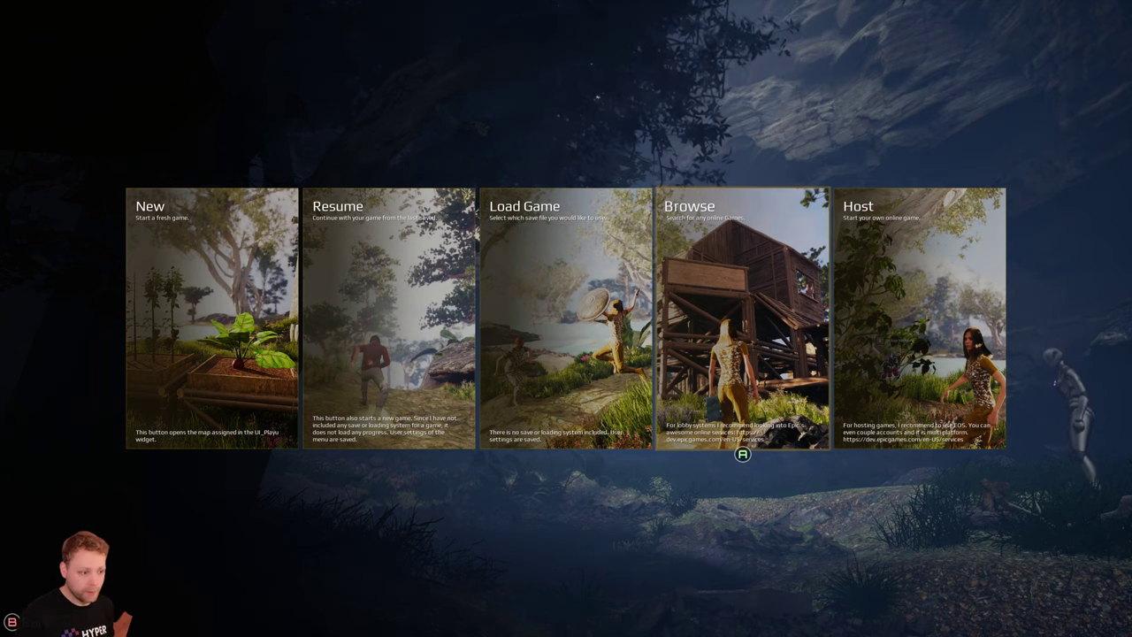
{"action": "key", "text": "Left"}
{"action": "key", "text": "Right"}
{"action": "key", "text": "Right"}
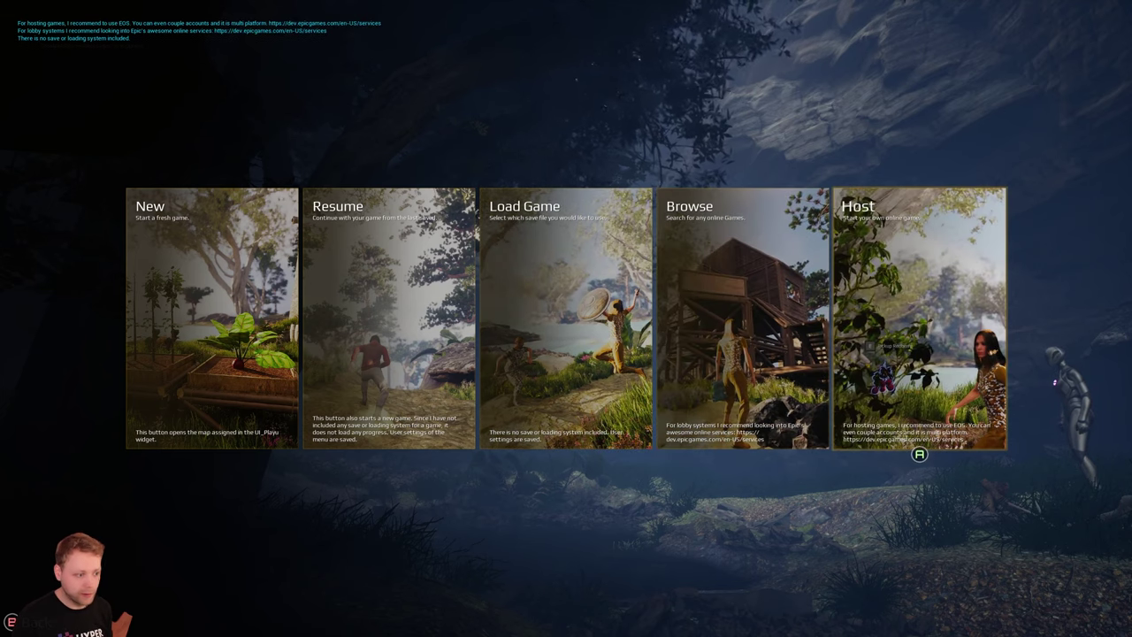
{"action": "key", "text": "Left"}
{"action": "key", "text": "Left"}
{"action": "key", "text": "Left"}
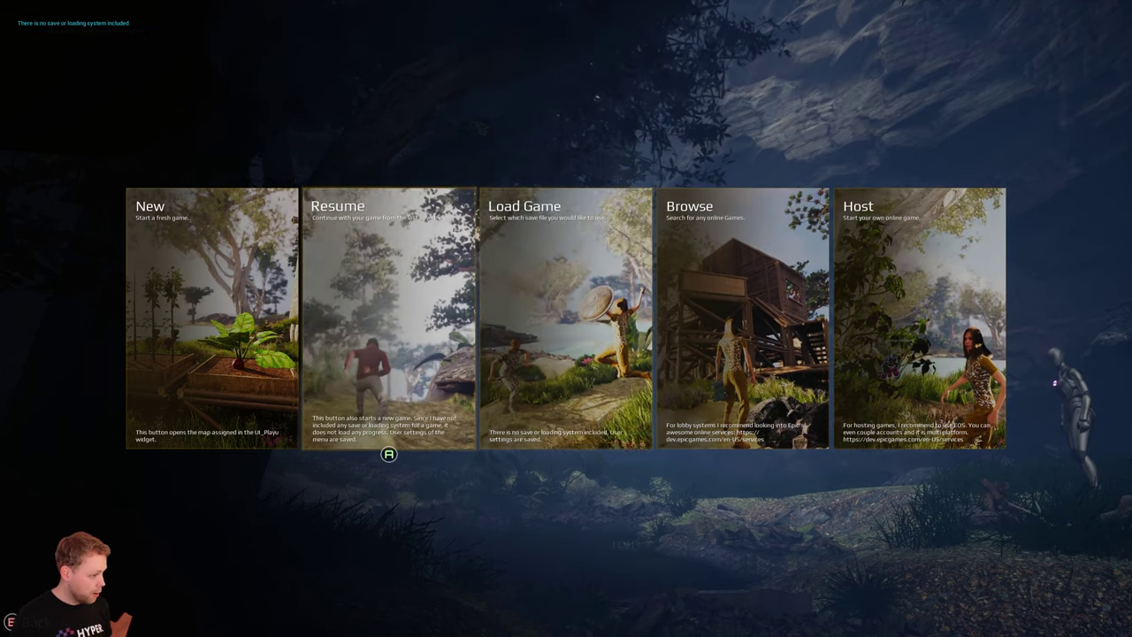
{"action": "key", "text": "Left"}
{"action": "key", "text": "Right"}
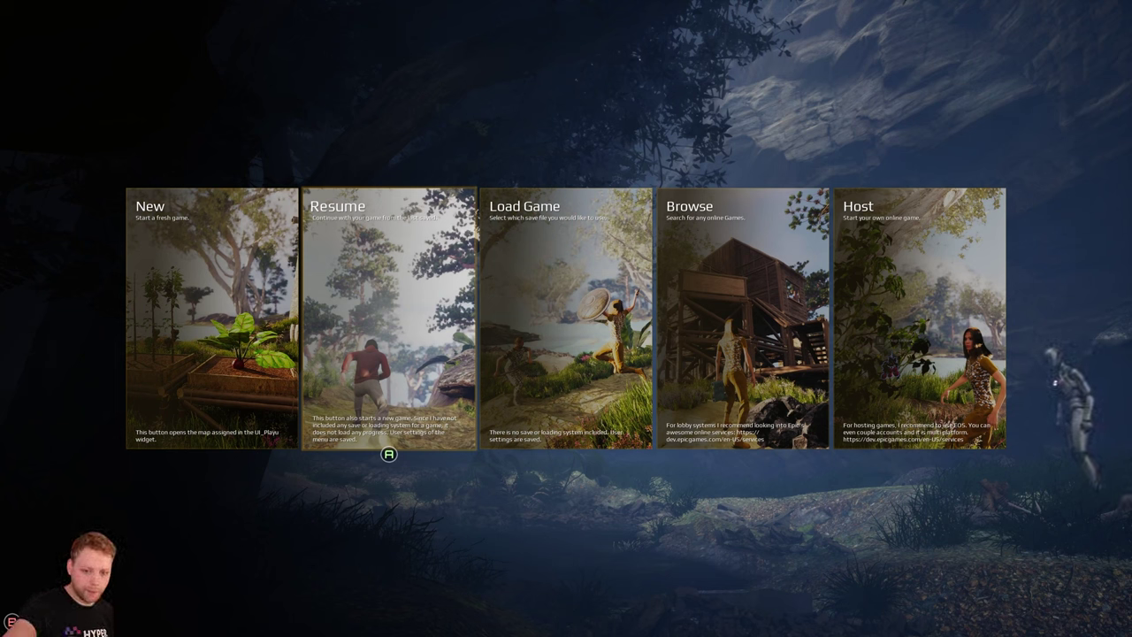
{"action": "key", "text": "Escape"}
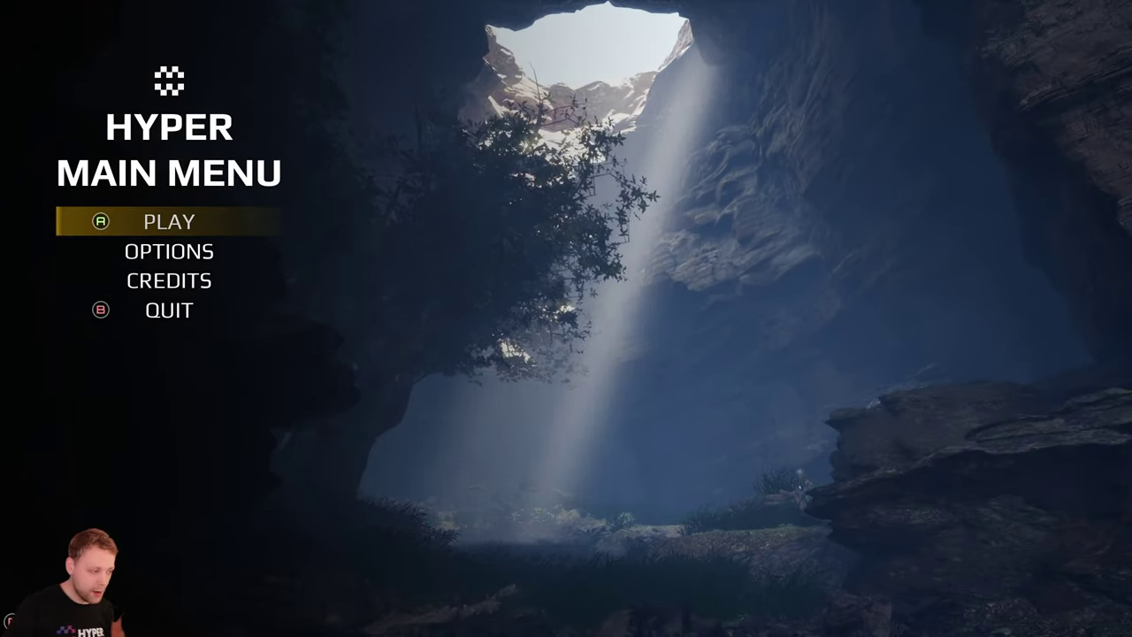
Resume play and open the in-game Inventory tab, showing the empty 0/36 slot grid.
{"action": "key", "text": "Return"}
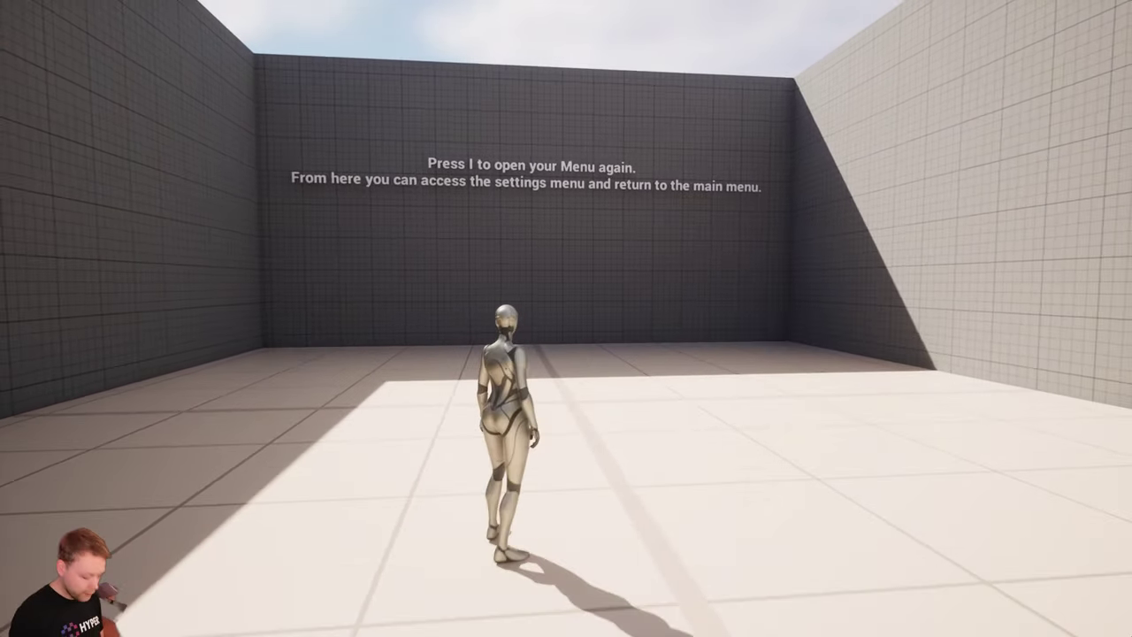
{"action": "key", "text": "i"}
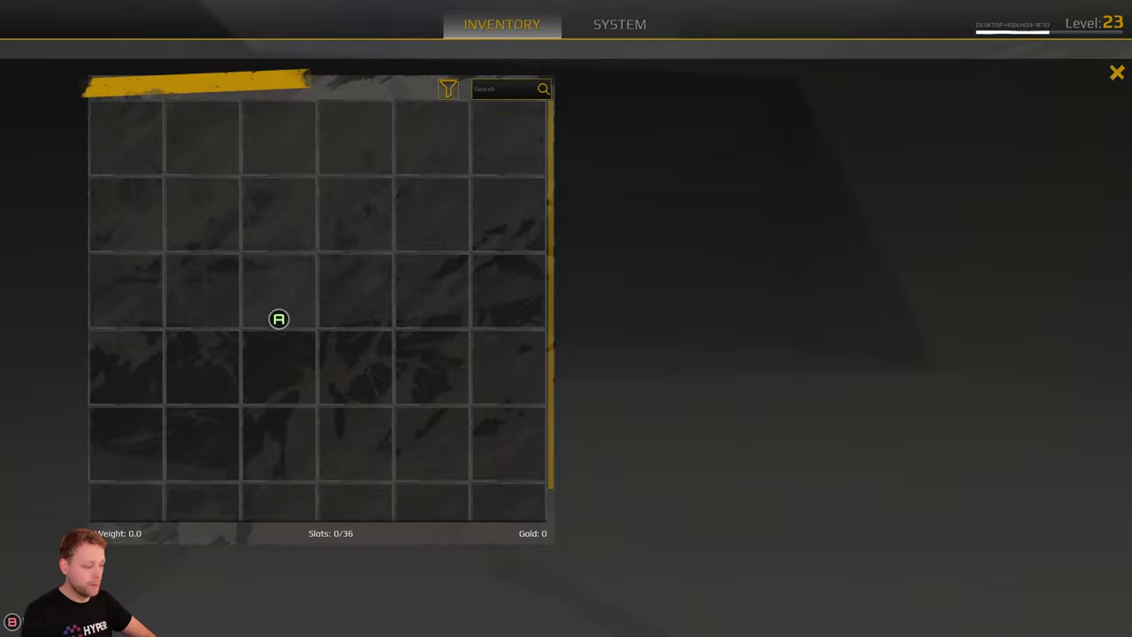
Flip back and forth between the Inventory and System tabs, ending on the System page.
{"action": "key", "text": "e"}
{"action": "key", "text": "q"}
{"action": "key", "text": "e"}
{"action": "key", "text": "q"}
{"action": "key", "text": "e"}
{"action": "key", "text": "q"}
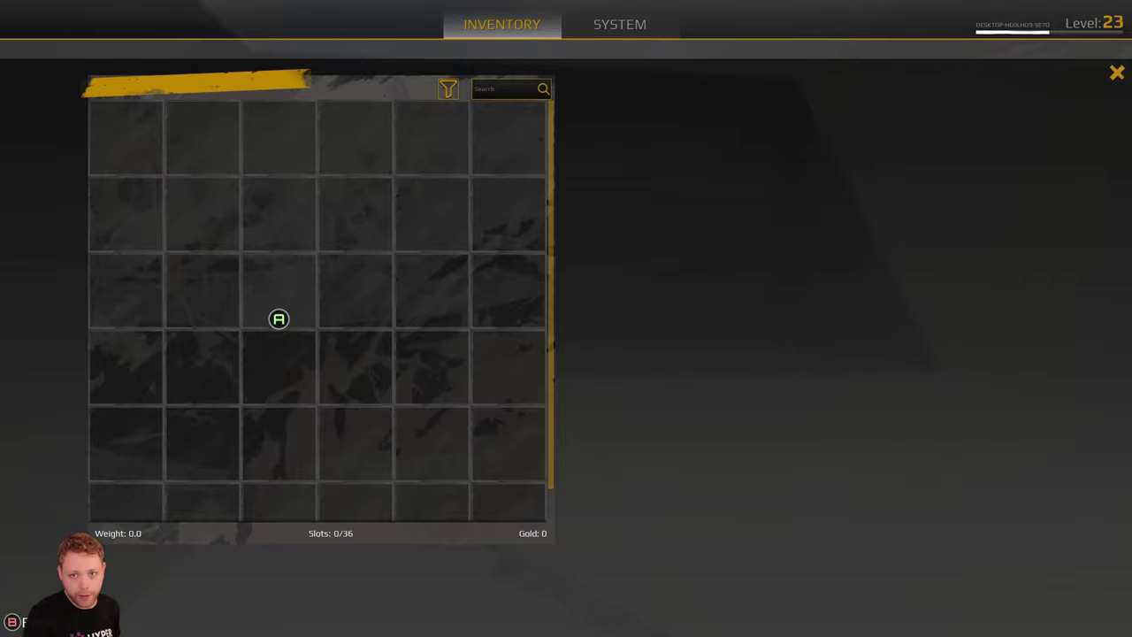
{"action": "key", "text": "e"}
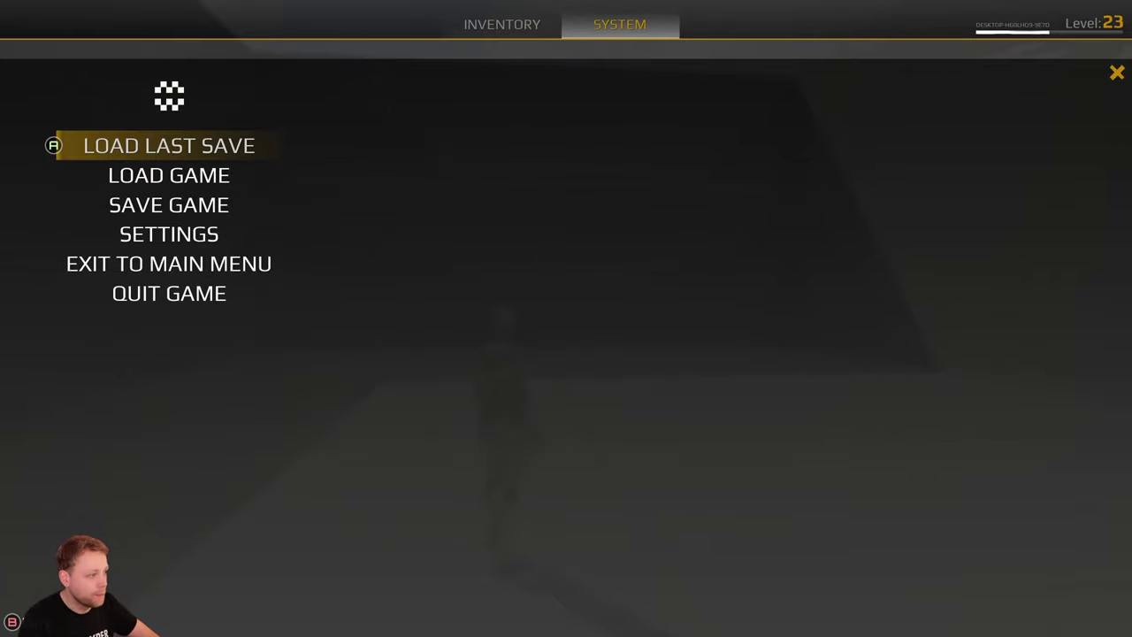
Step through the Save/Load Game options and trigger each placeholder action.
{"action": "key", "text": "Down"}
{"action": "key", "text": "Down"}
{"action": "key", "text": "Up"}
{"action": "key", "text": "Down"}
{"action": "key", "text": "Up"}
{"action": "key", "text": "Up"}
{"action": "key", "text": "Return"}
{"action": "key", "text": "Down"}
{"action": "key", "text": "Return"}
{"action": "key", "text": "Down"}
{"action": "key", "text": "Up"}
{"action": "key", "text": "Return"}
{"action": "key", "text": "Down"}
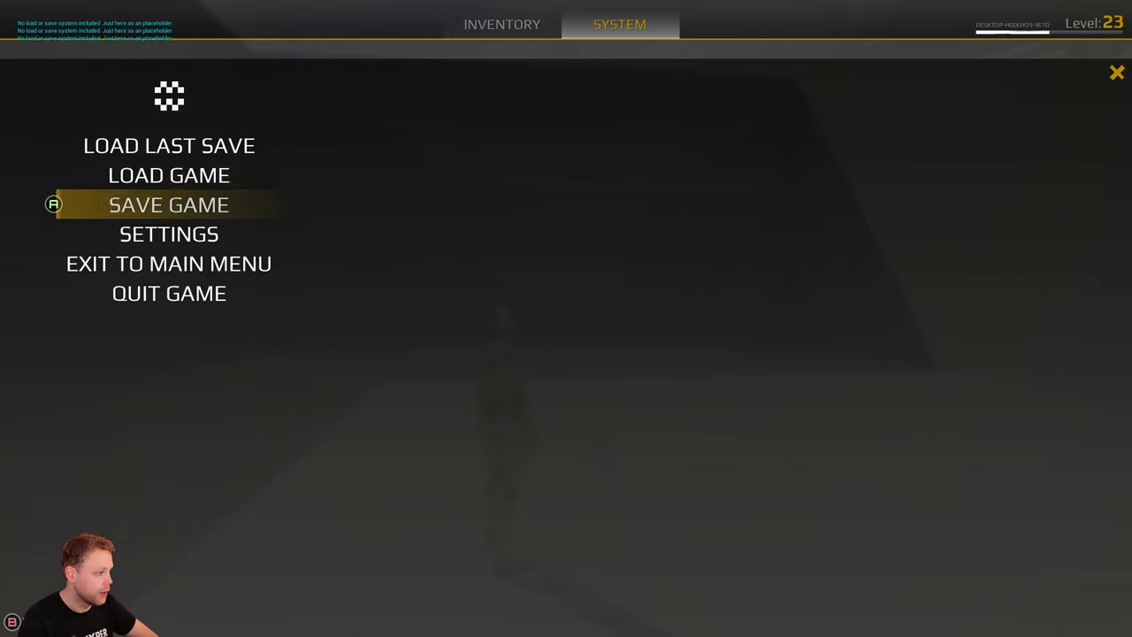
Open Settings, cycle its video and audio categories, then back out to Exit to Main Menu.
{"action": "key", "text": "Down"}
{"action": "key", "text": "Return"}
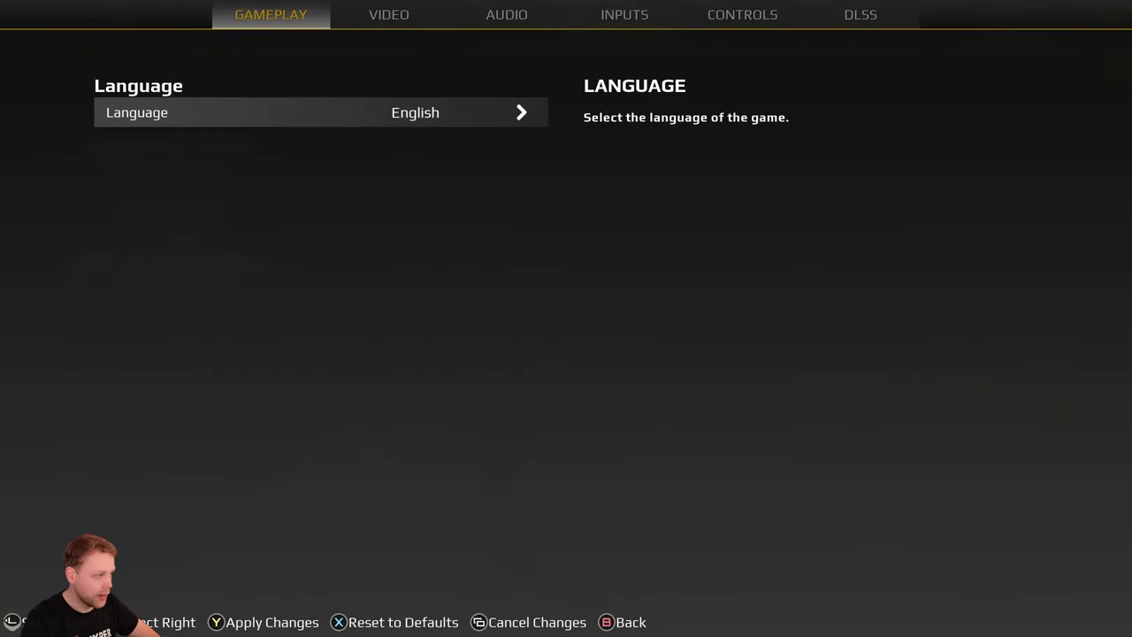
{"action": "key", "text": "e"}
{"action": "key", "text": "e"}
{"action": "key", "text": "q"}
{"action": "key", "text": "Escape"}
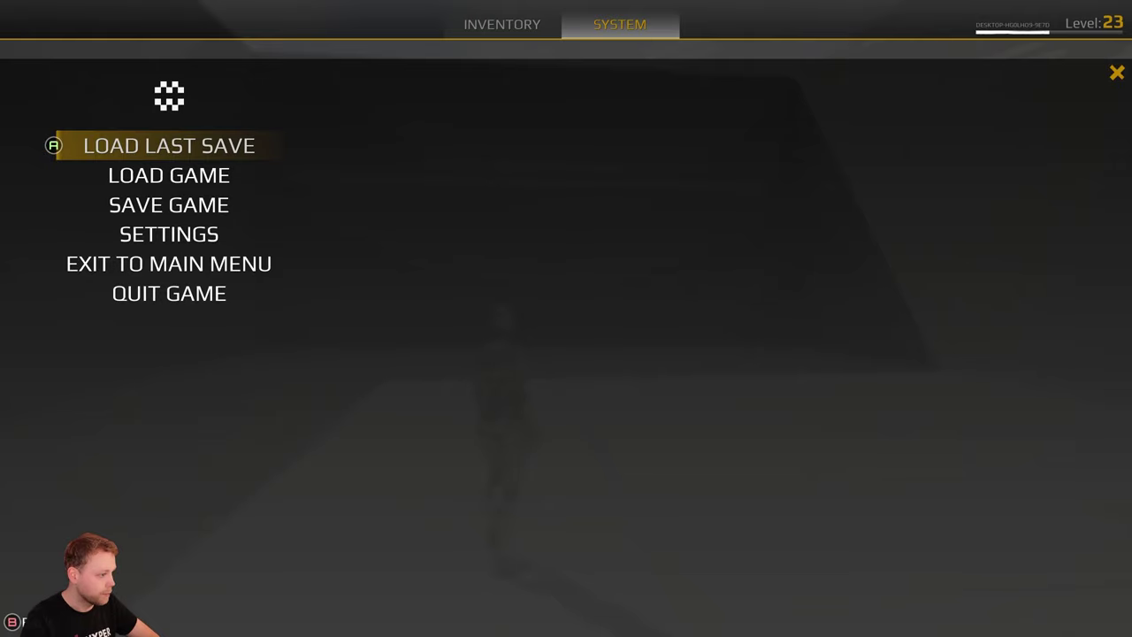
{"action": "key", "text": "Down"}
{"action": "key", "text": "Down"}
{"action": "key", "text": "Down"}
{"action": "key", "text": "Down"}
Choose Exit to Main Menu and accept the confirmation to leave for the main menu.
{"action": "key", "text": "Return"}
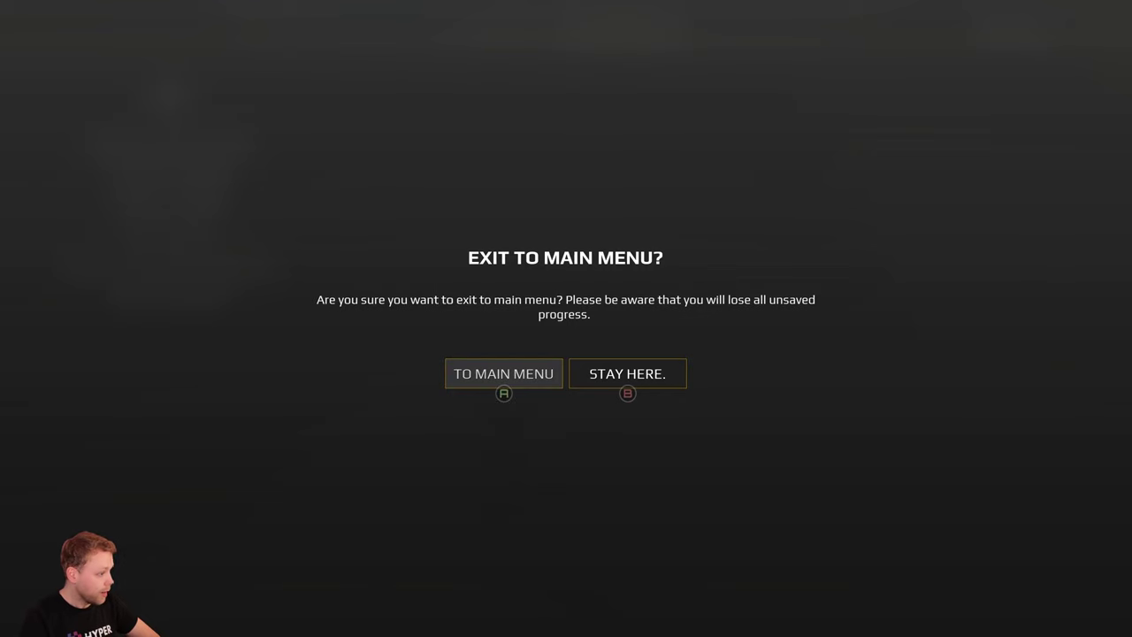
{"action": "key", "text": "Return"}
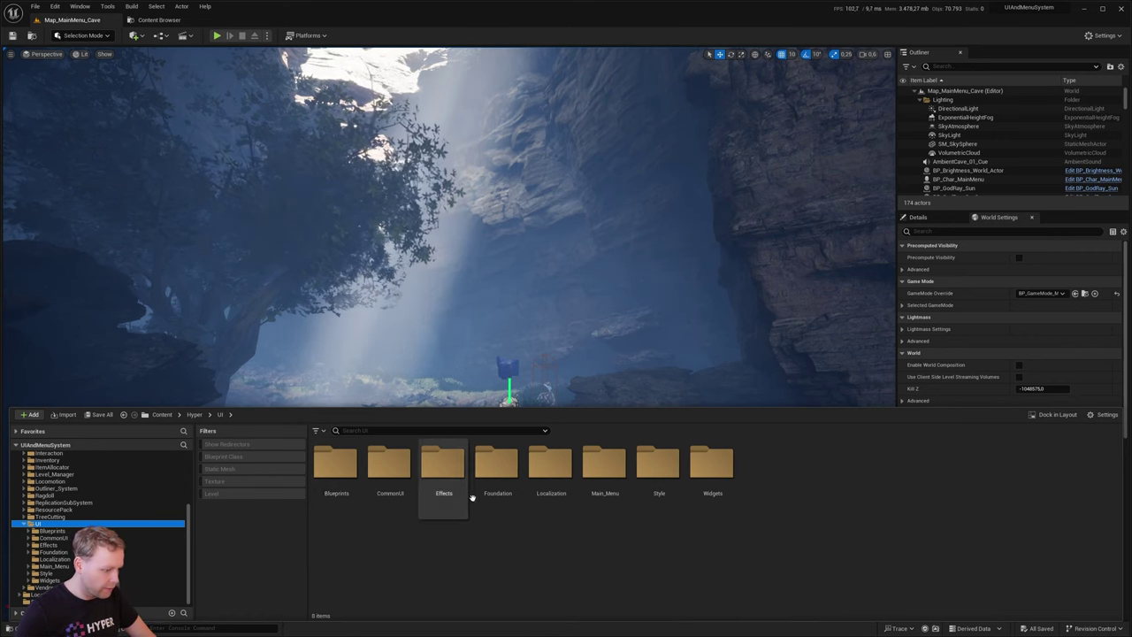
Open the Main_Menu folder, view its Settings and Play widgets, and select UI_Play.
{"action": "left_click", "coordinate": [601, 495]}
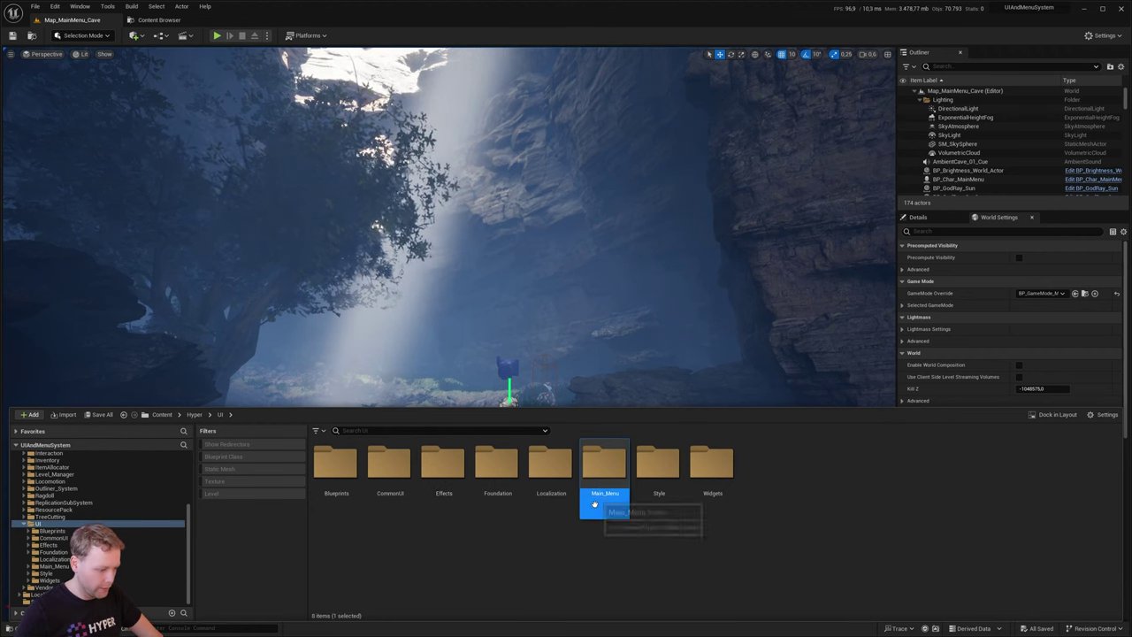
{"action": "double_click", "coordinate": [603, 490]}
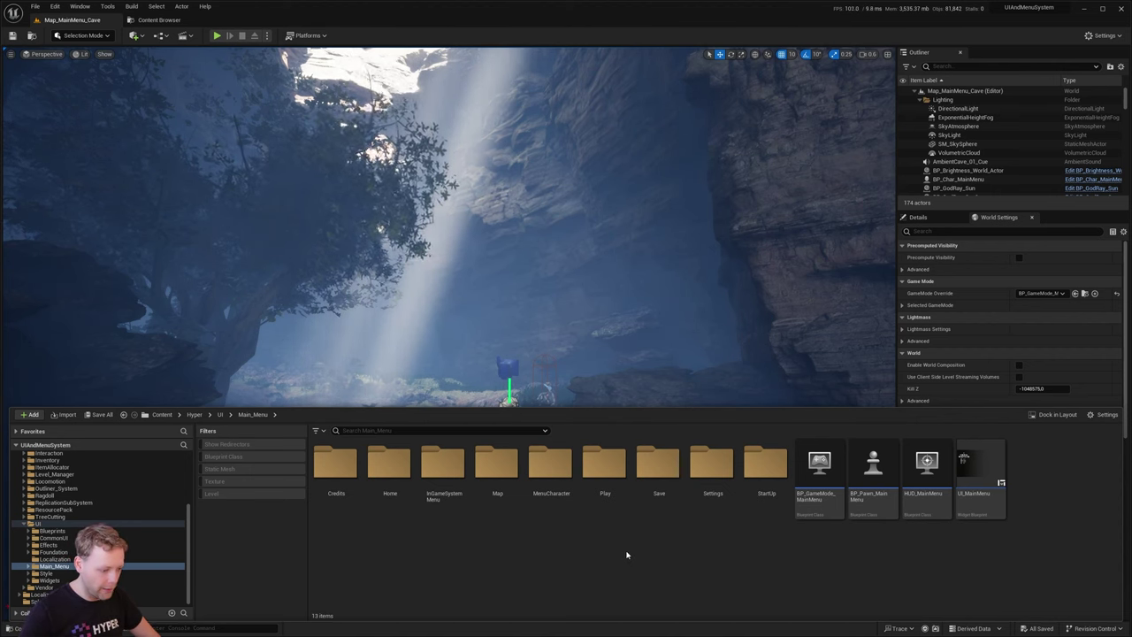
{"action": "double_click", "coordinate": [713, 467]}
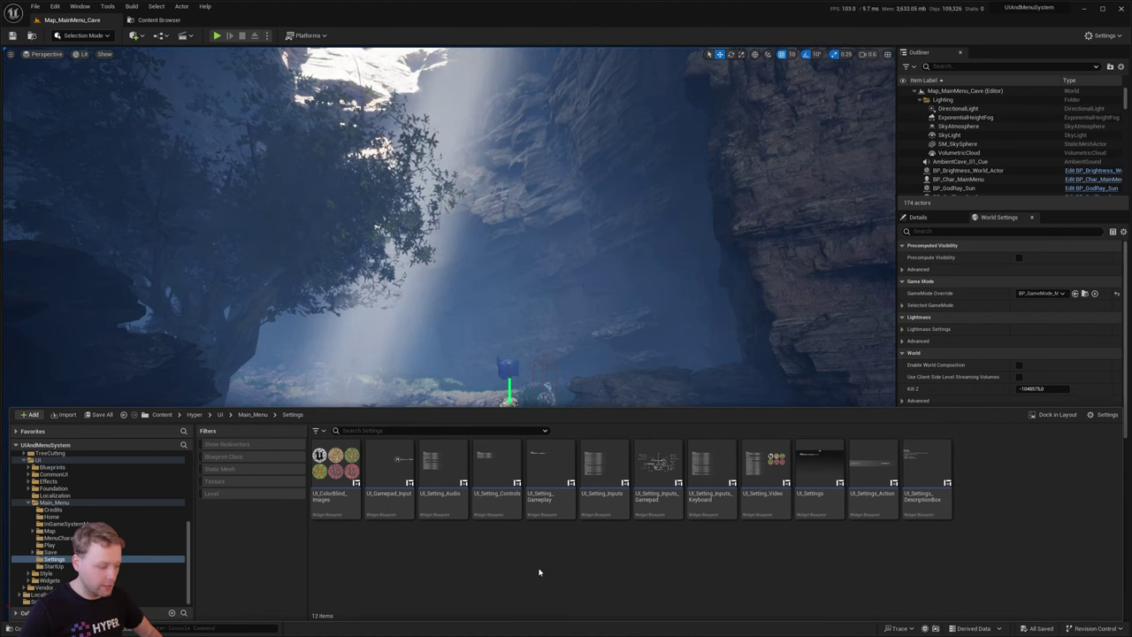
{"action": "left_click", "coordinate": [63, 546]}
{"action": "left_click", "coordinate": [329, 508]}
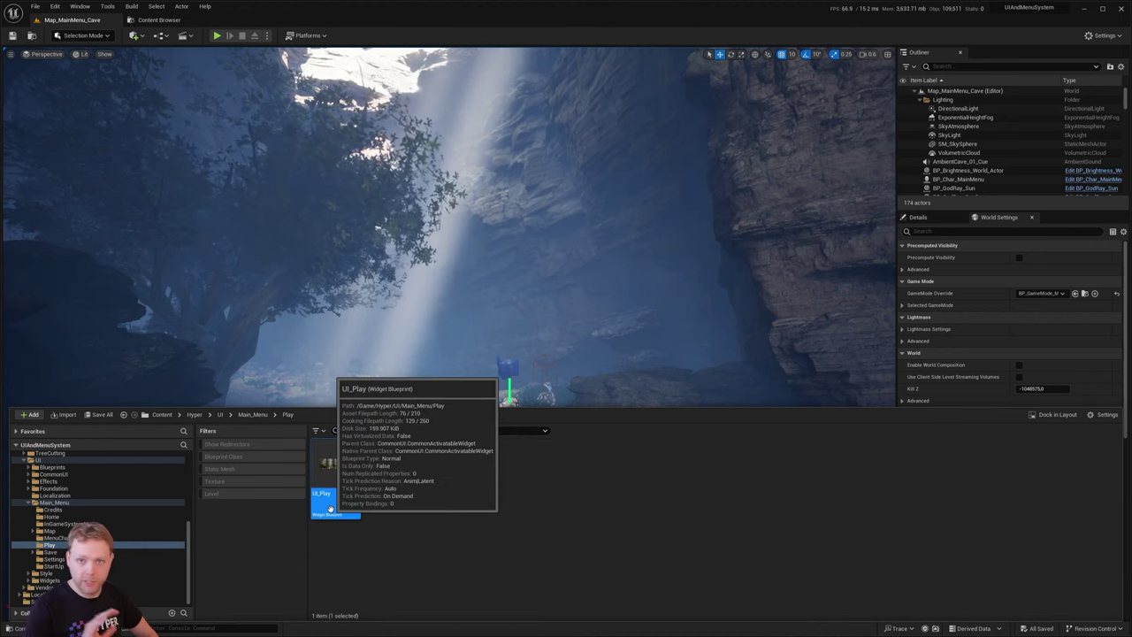
Browse the Home, InGameSystemMenu, MenuCharacter, Settings, StartUp and Save folders, then show CommonUI.
{"action": "left_click", "coordinate": [61, 517]}
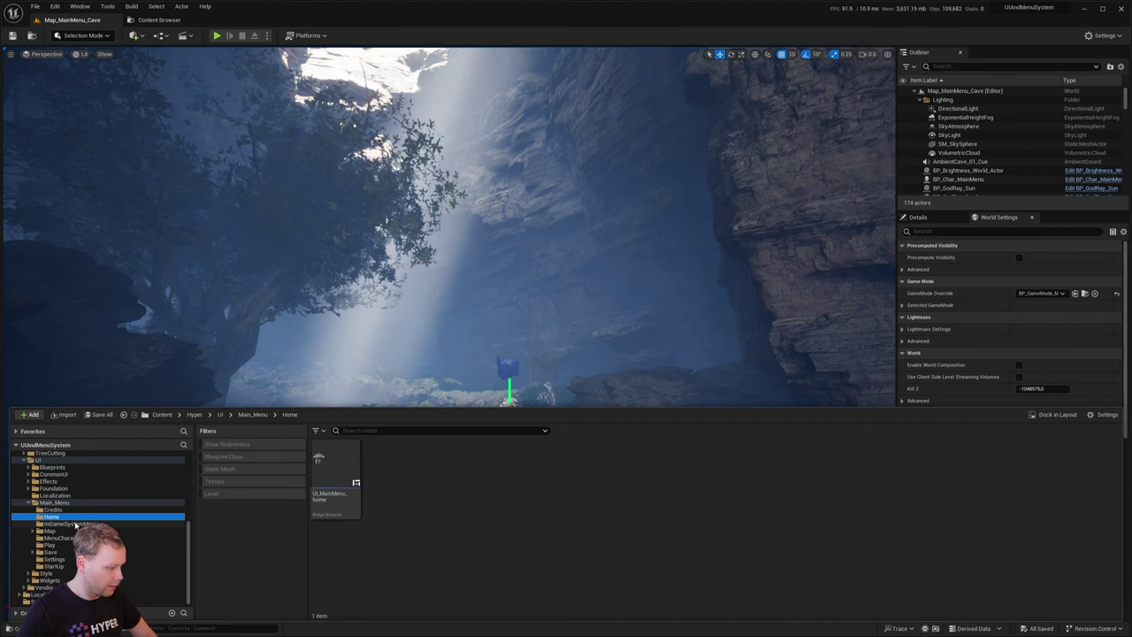
{"action": "left_click", "coordinate": [67, 524]}
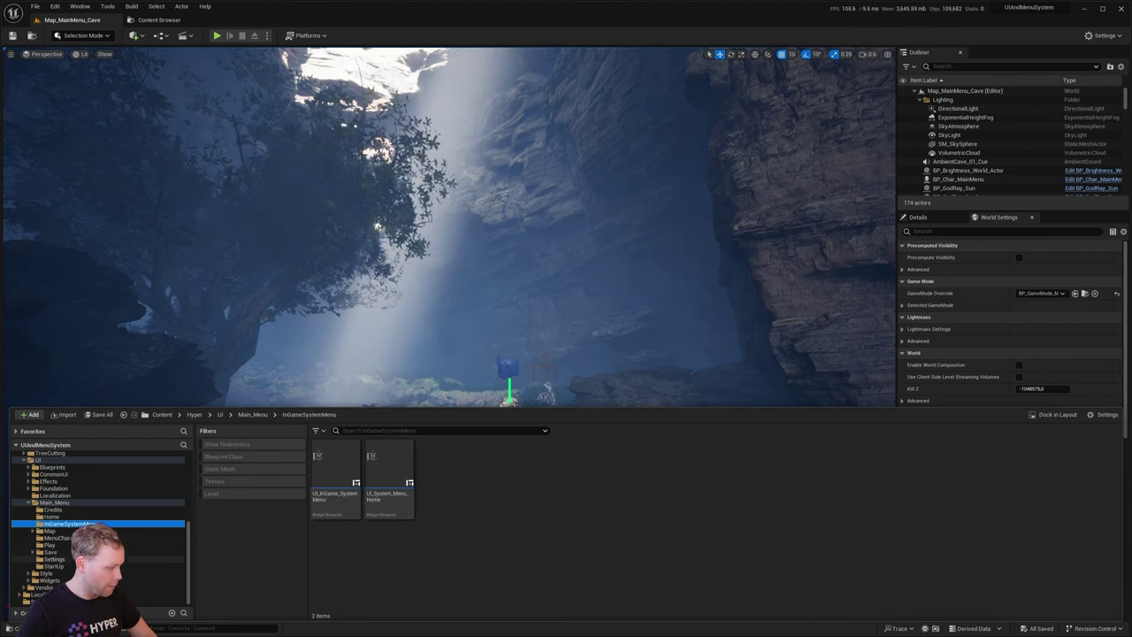
{"action": "left_click", "coordinate": [60, 538]}
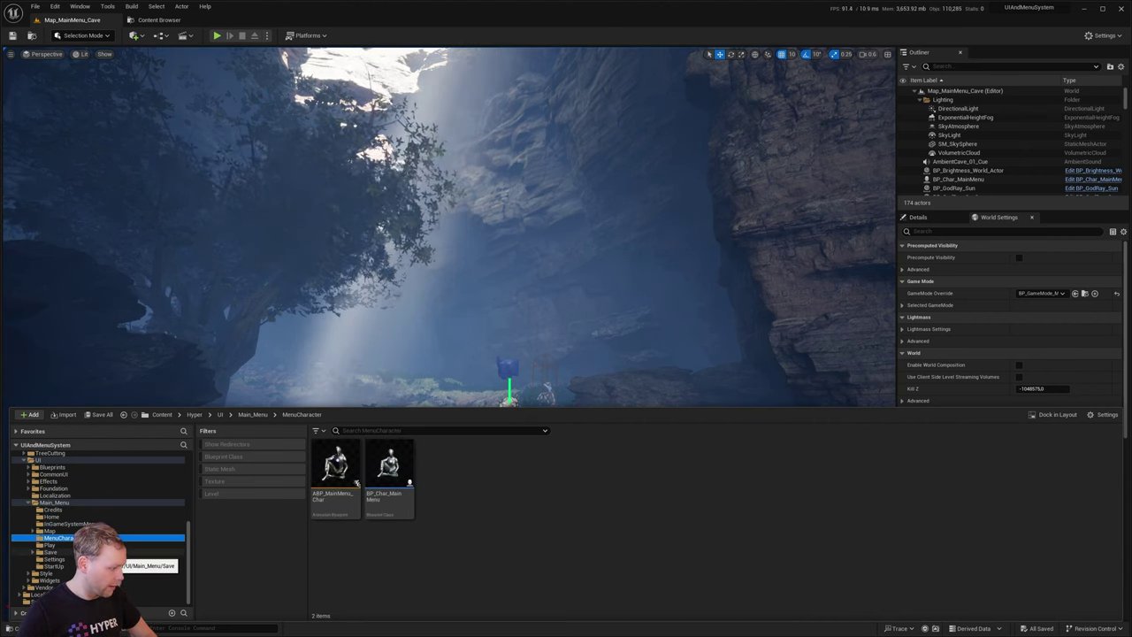
{"action": "mouse_move", "coordinate": [393, 481]}
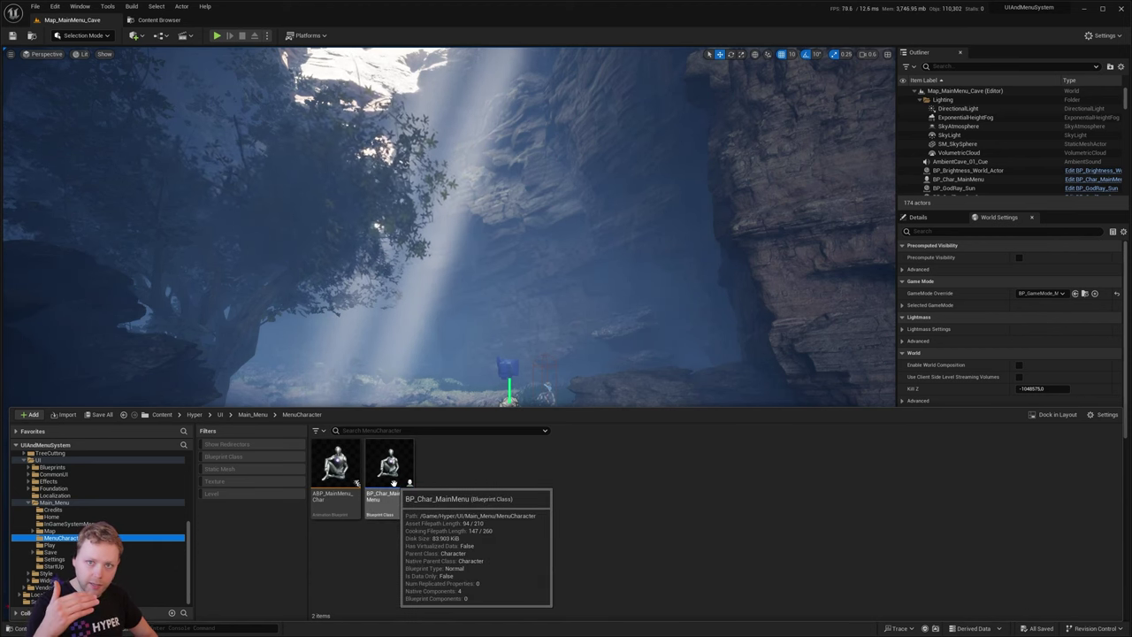
{"action": "left_click", "coordinate": [115, 558]}
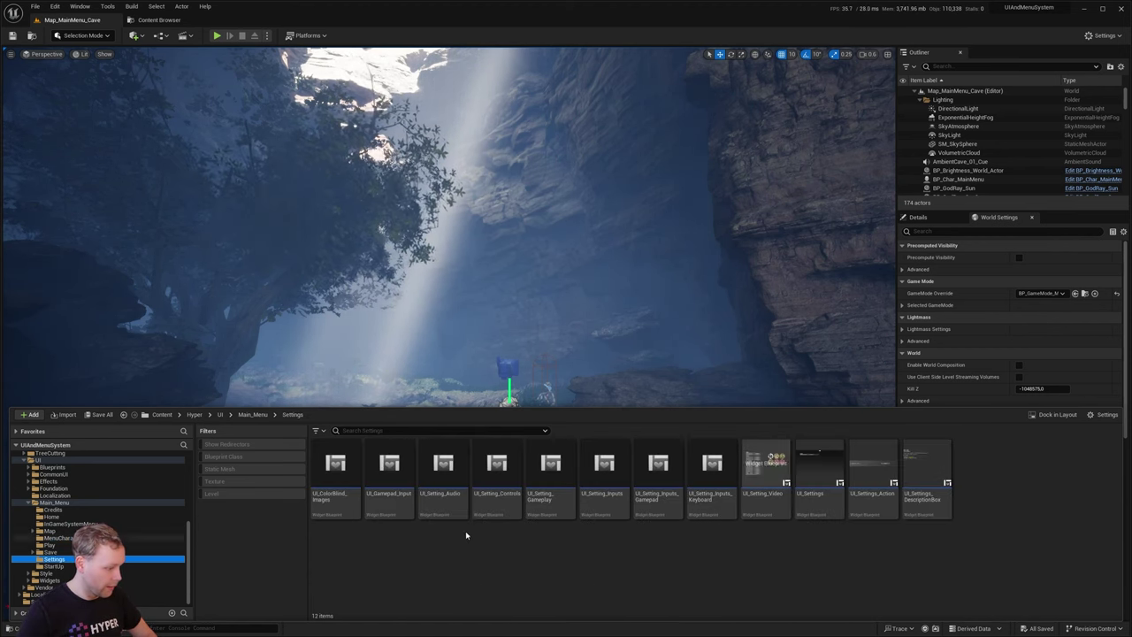
{"action": "left_click", "coordinate": [58, 566]}
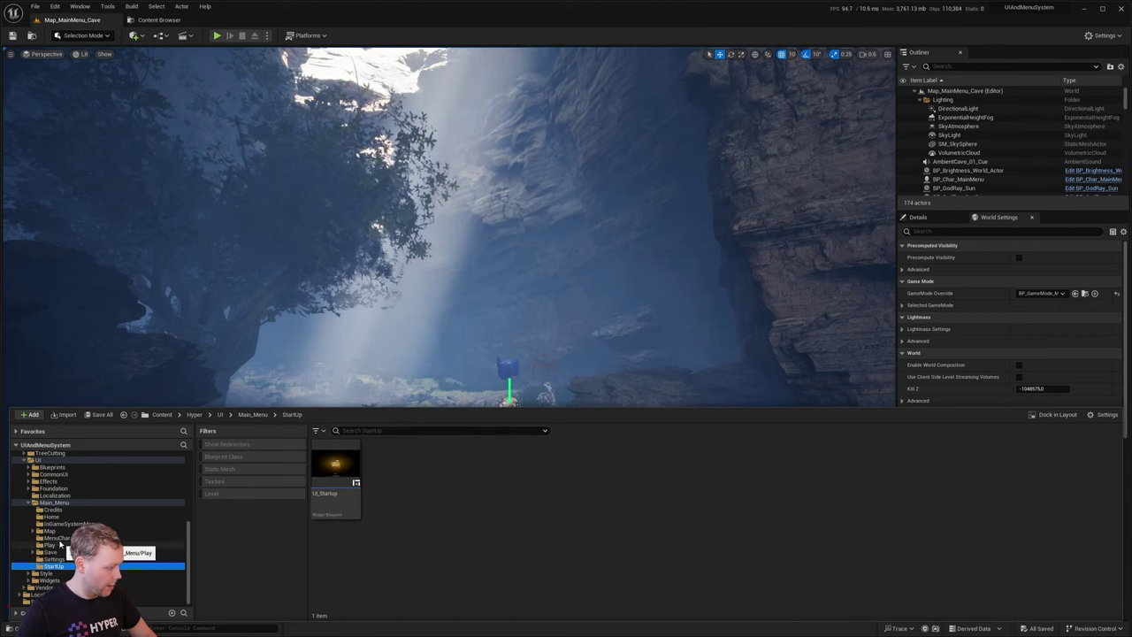
{"action": "left_click", "coordinate": [53, 552]}
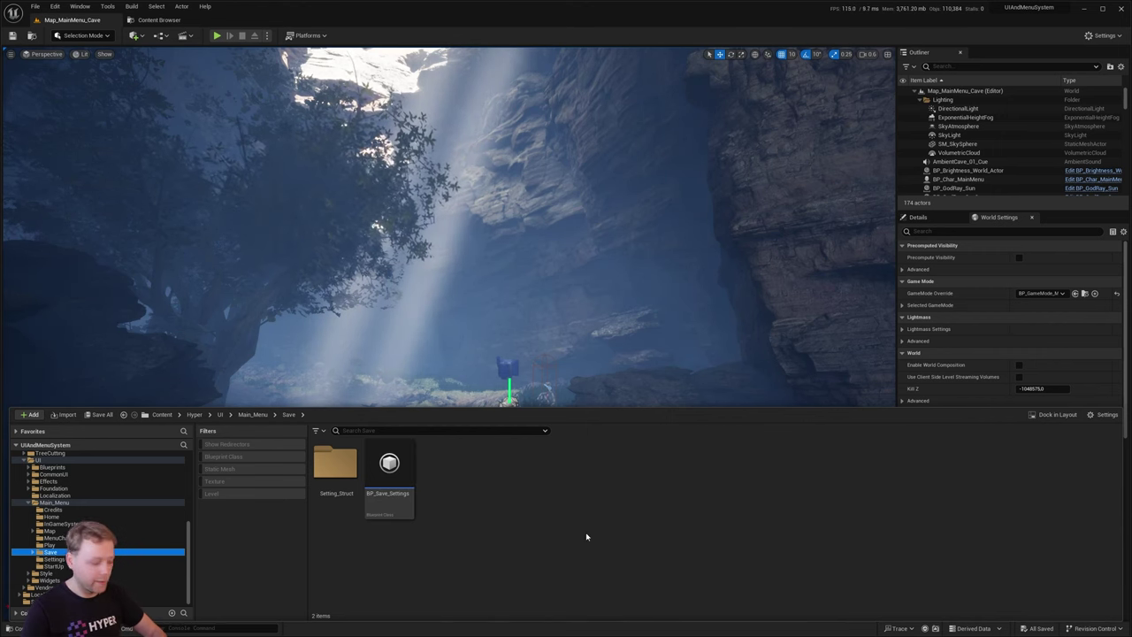
{"action": "double_click", "coordinate": [53, 502]}
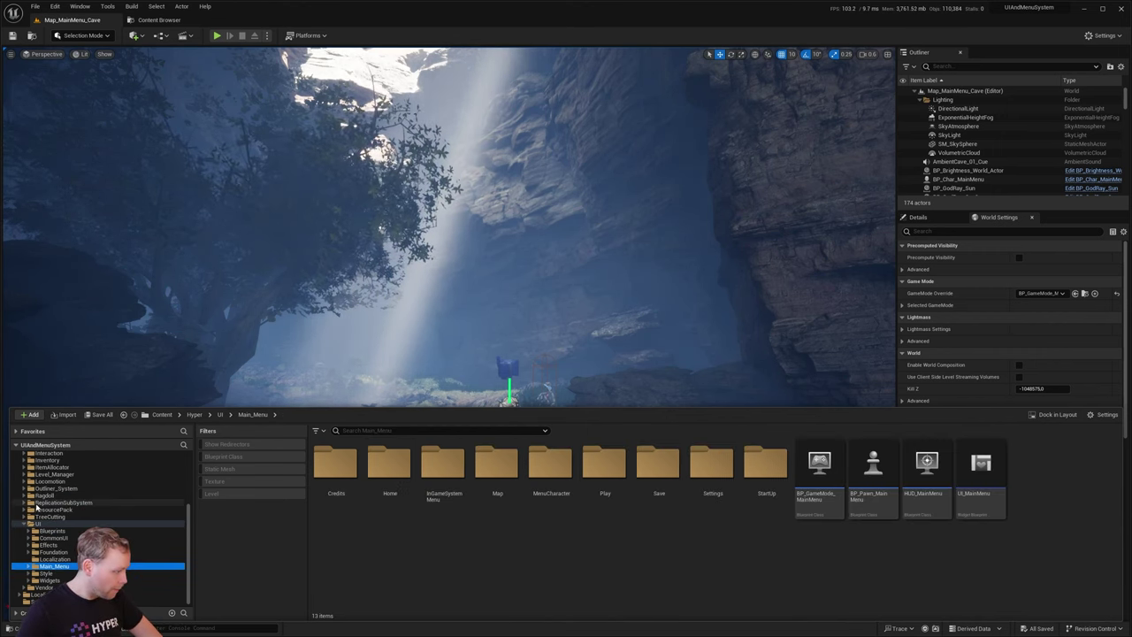
{"action": "left_click", "coordinate": [53, 538]}
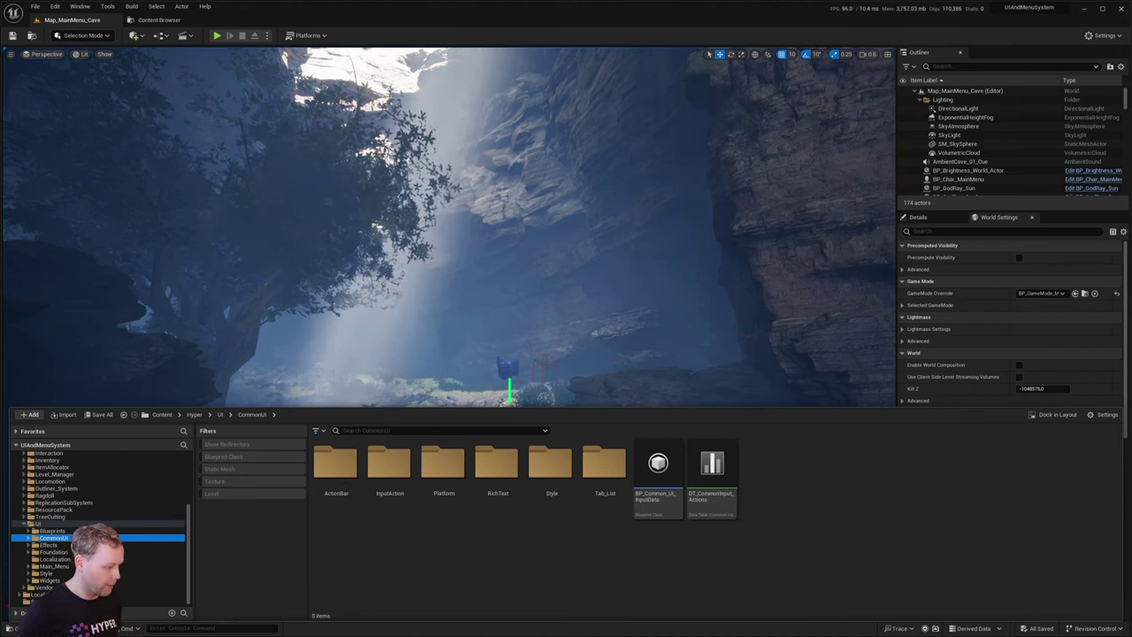
Browse UI > Widgets > Generic_Elements > Buttons and pick the UI_Button_Master widget.
{"action": "left_click", "coordinate": [49, 580]}
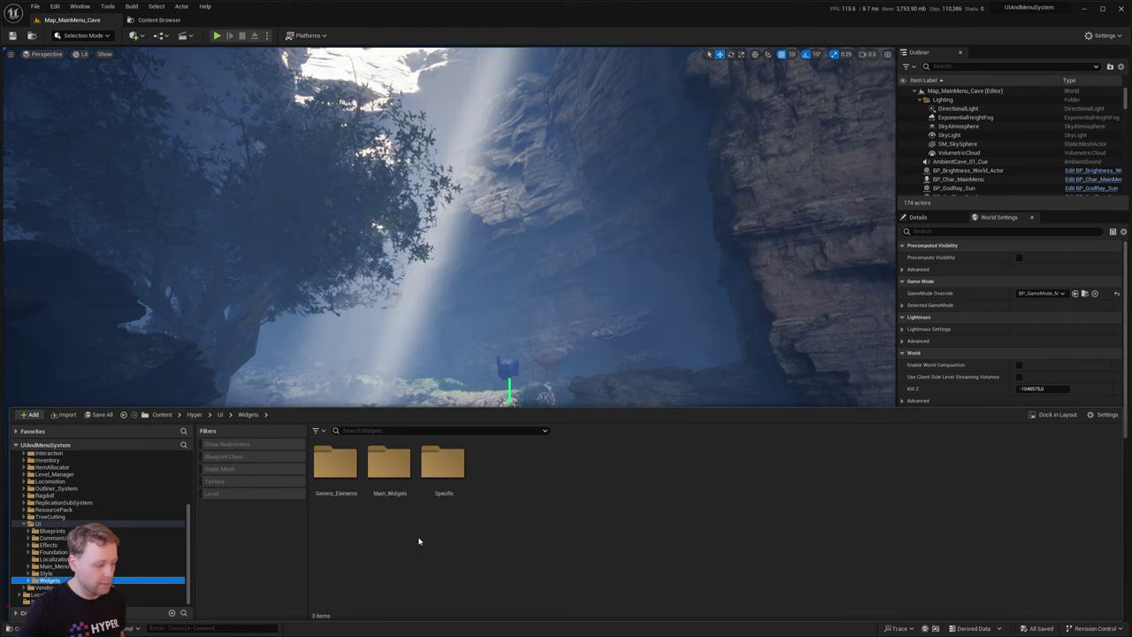
{"action": "left_click", "coordinate": [341, 477]}
{"action": "left_click", "coordinate": [363, 547]}
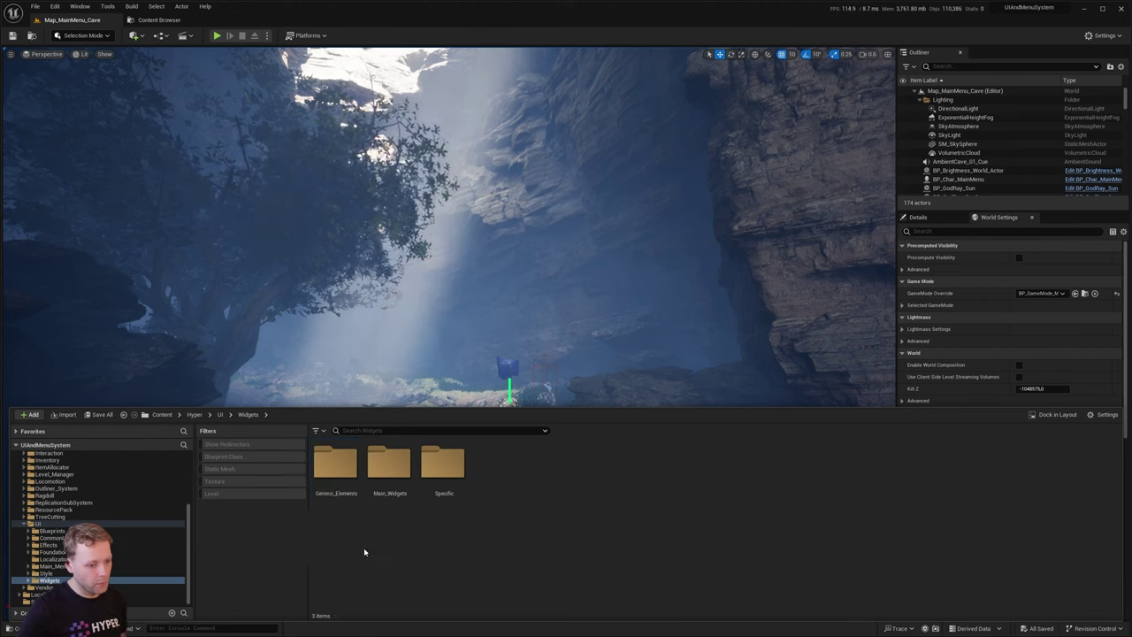
{"action": "double_click", "coordinate": [342, 495]}
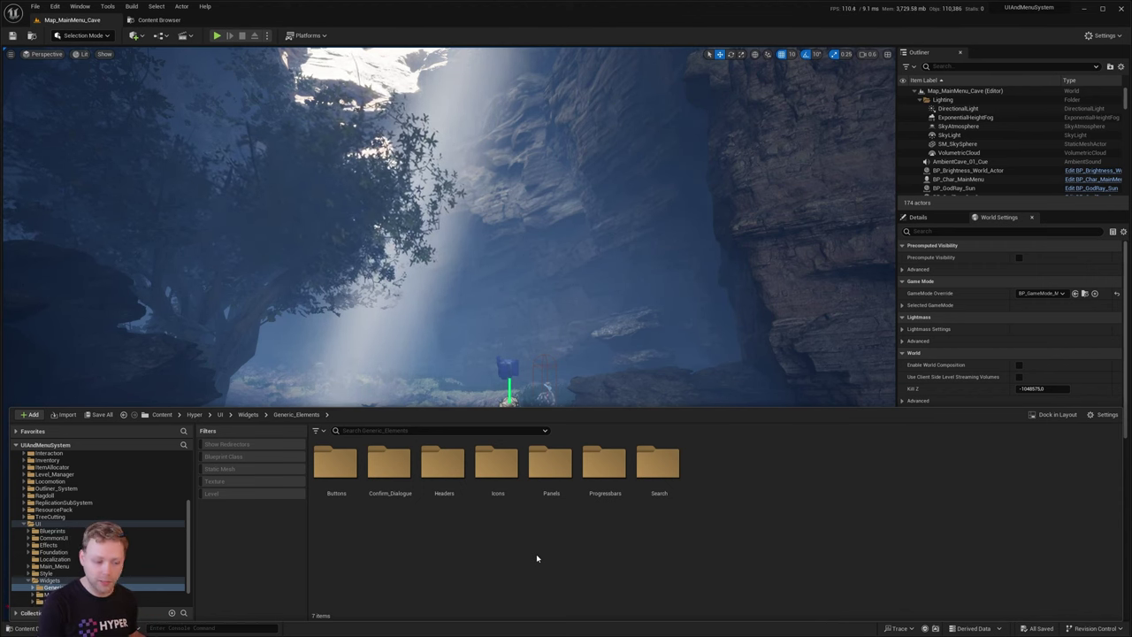
{"action": "double_click", "coordinate": [343, 499]}
{"action": "left_click", "coordinate": [341, 500]}
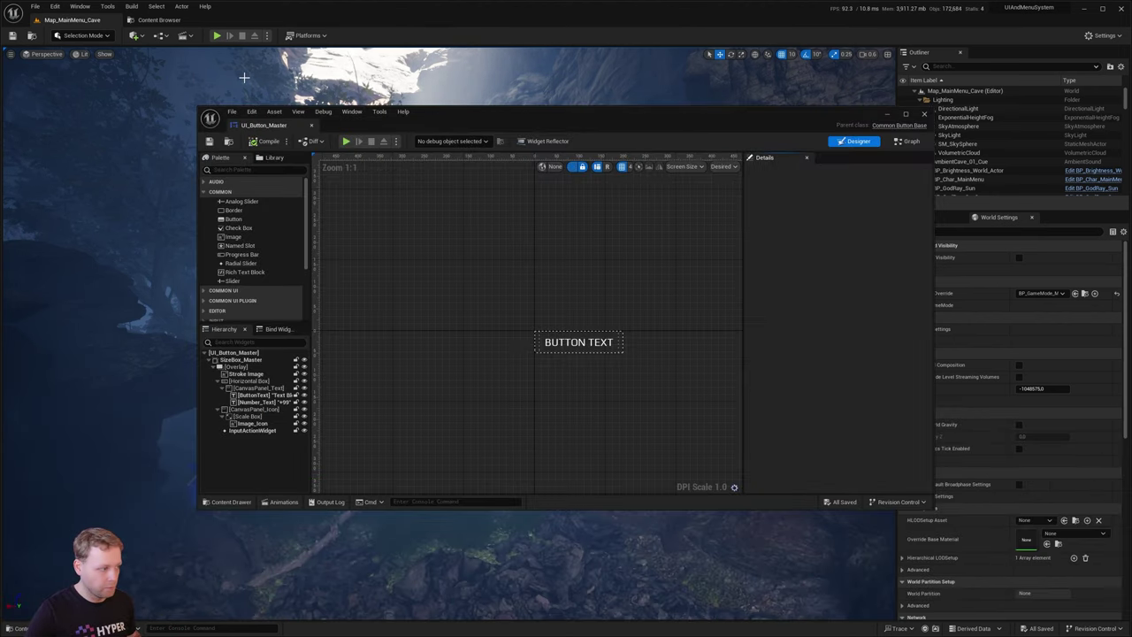
Dock the UI_Button_Master editor and check the root button's type, keeping Rectangle.
{"action": "left_click_drag", "start_coordinate": [252, 113], "coordinate": [214, 15]}
{"action": "left_click", "coordinate": [40, 362]}
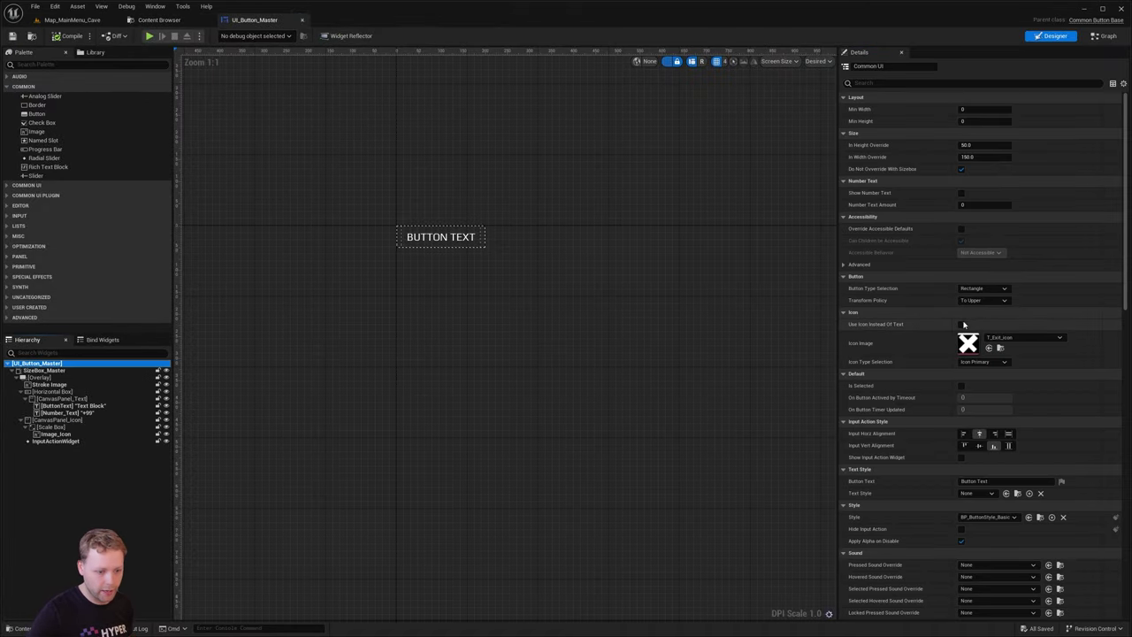
{"action": "left_click", "coordinate": [971, 288]}
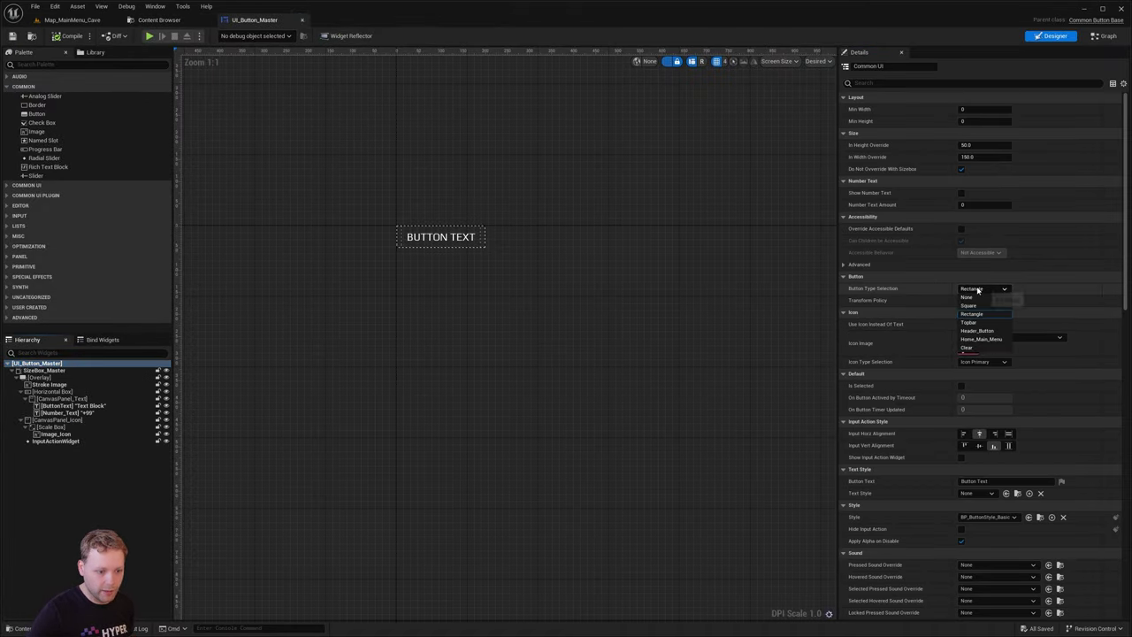
{"action": "left_click", "coordinate": [978, 290]}
{"action": "left_click", "coordinate": [981, 289]}
{"action": "left_click", "coordinate": [992, 289]}
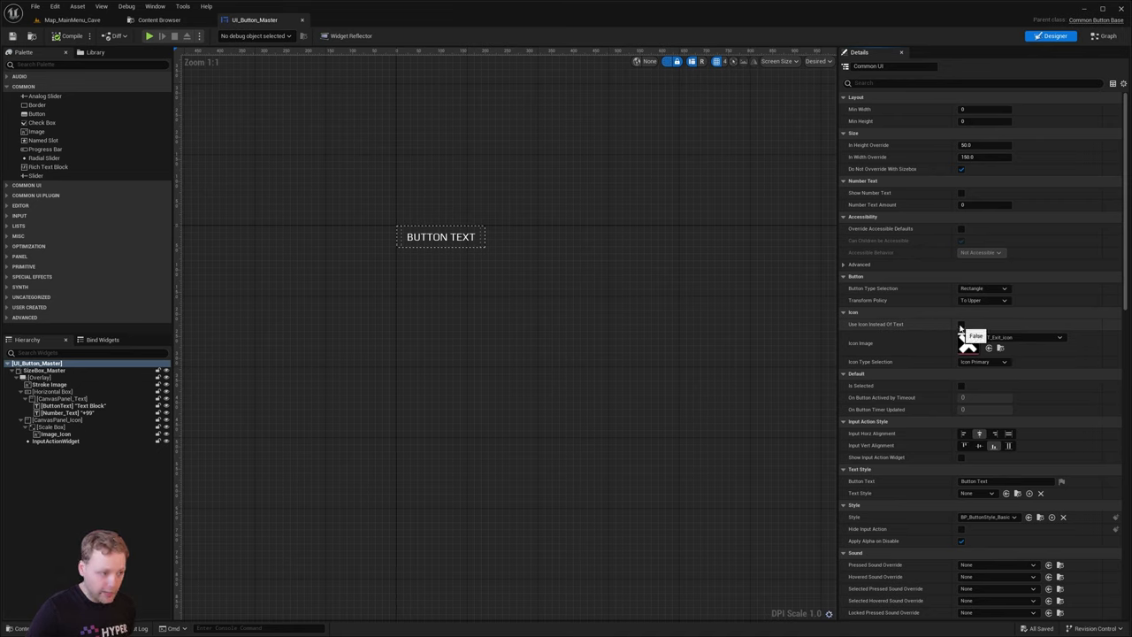
Toggle the button between text and X icon, and try Icon Secondary before restoring Icon Primary.
{"action": "left_click", "coordinate": [962, 326]}
{"action": "left_click", "coordinate": [961, 326]}
{"action": "left_click", "coordinate": [961, 326]}
{"action": "left_click", "coordinate": [961, 325]}
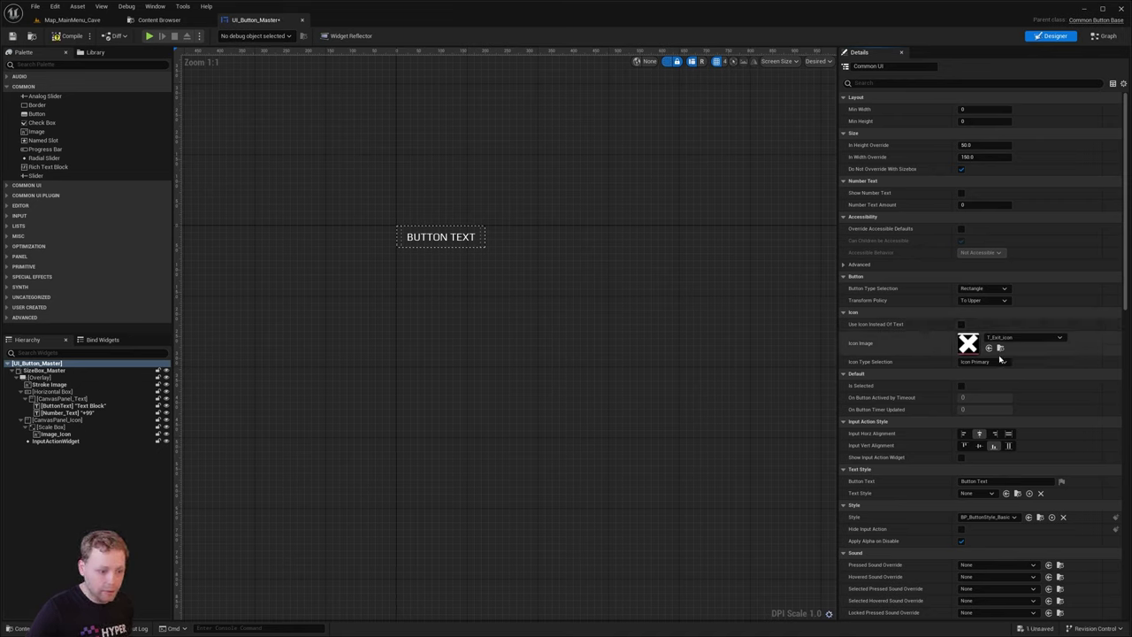
{"action": "left_click", "coordinate": [1000, 361]}
{"action": "left_click", "coordinate": [985, 387]}
{"action": "left_click", "coordinate": [1000, 361]}
{"action": "left_click", "coordinate": [981, 373]}
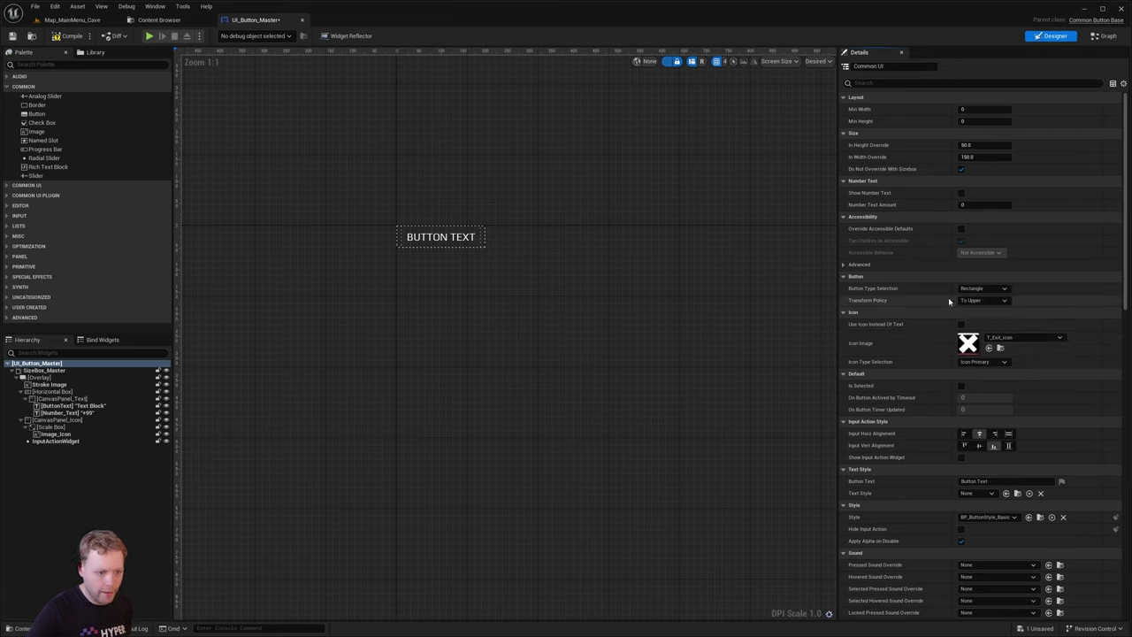
Enable the width override, widen the button to about 755, and close the editor.
{"action": "left_click", "coordinate": [961, 169]}
{"action": "mouse_move", "coordinate": [973, 157]}
{"action": "left_mouse_down"}
{"action": "mouse_move", "coordinate": [990, 156]}
{"action": "mouse_move", "coordinate": [961, 172]}
{"action": "left_mouse_up"}
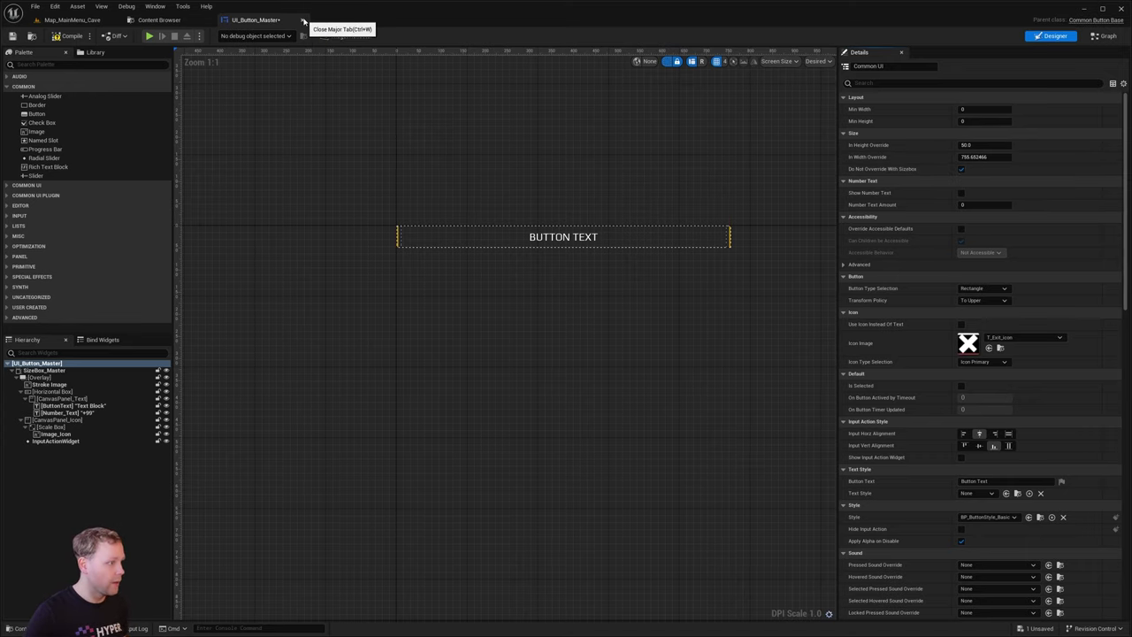
{"action": "left_click", "coordinate": [302, 20]}
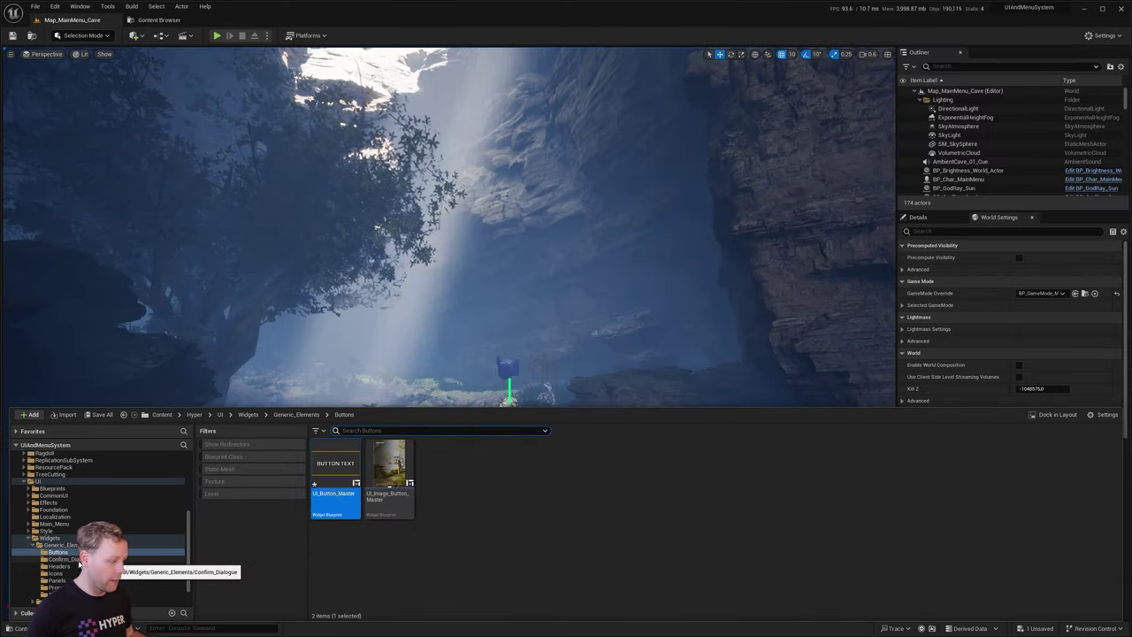
Open UI_Confirm_Dialogue from the Confirm_Dialogue folder and inspect its root widget and title text.
{"action": "left_click", "coordinate": [66, 559]}
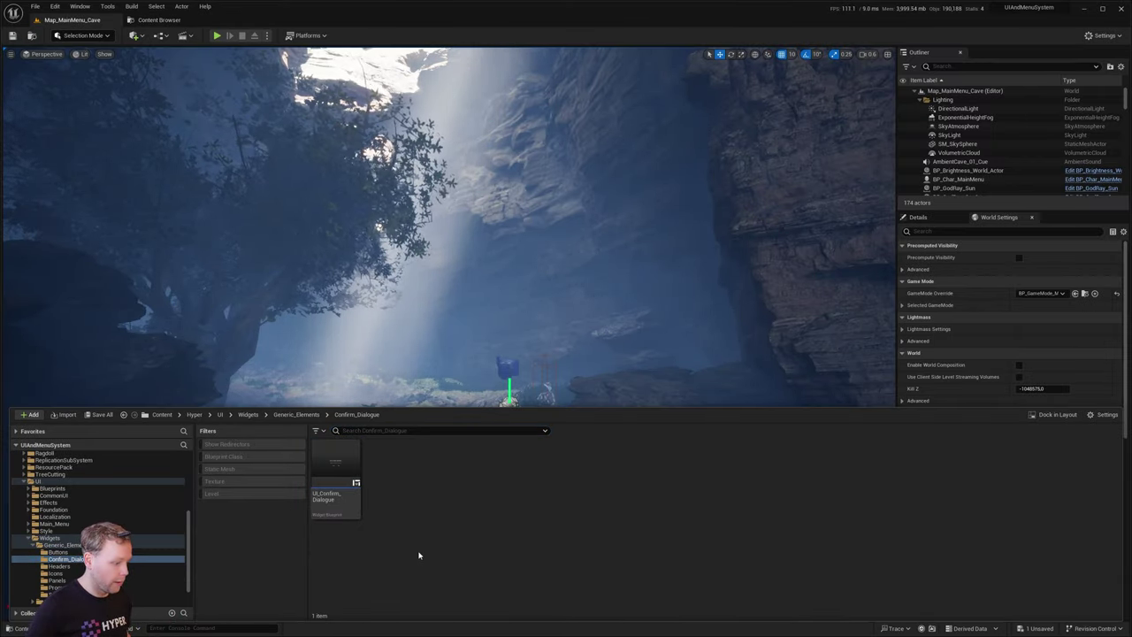
{"action": "left_click", "coordinate": [331, 518]}
{"action": "scroll", "coordinate": [79, 530], "scroll_direction": "down", "scroll_amount": 1}
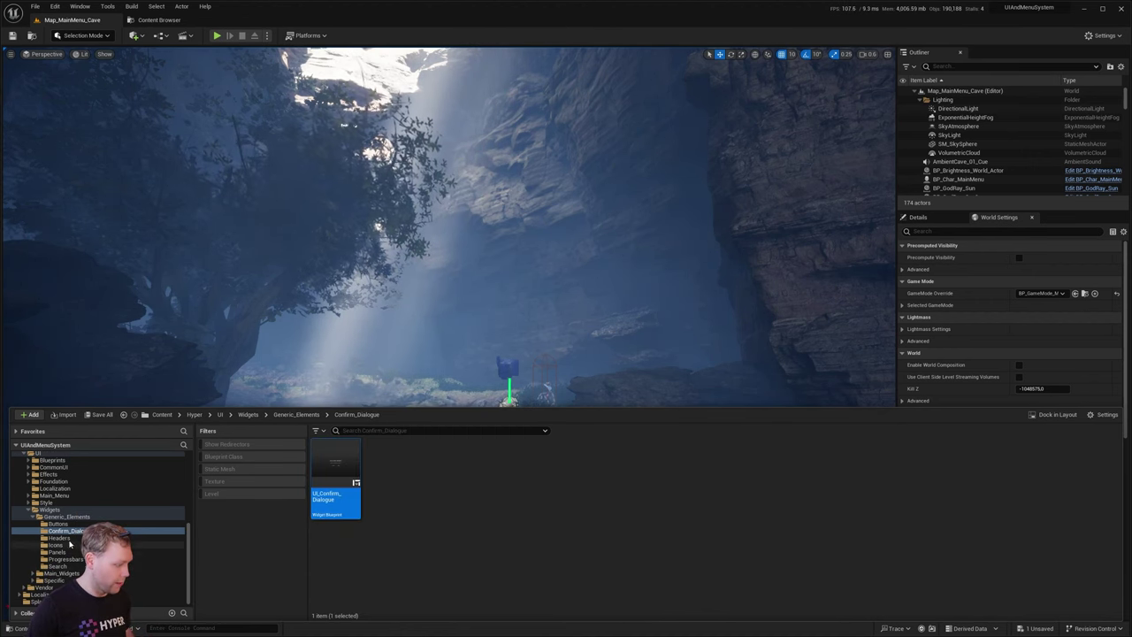
{"action": "double_click", "coordinate": [333, 493]}
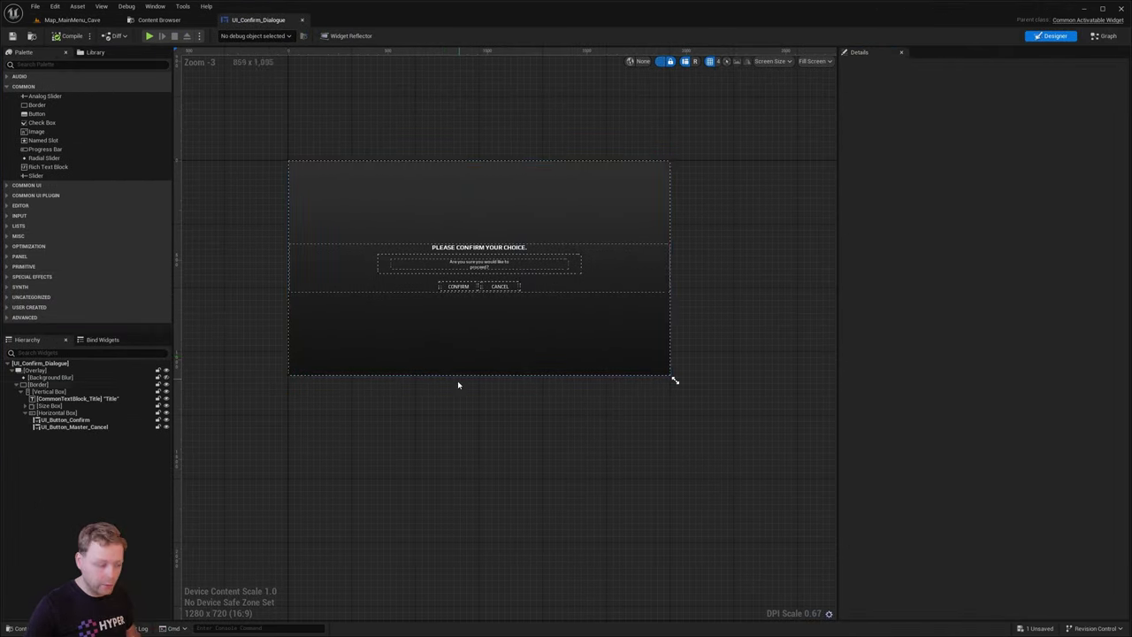
{"action": "left_click", "coordinate": [39, 363]}
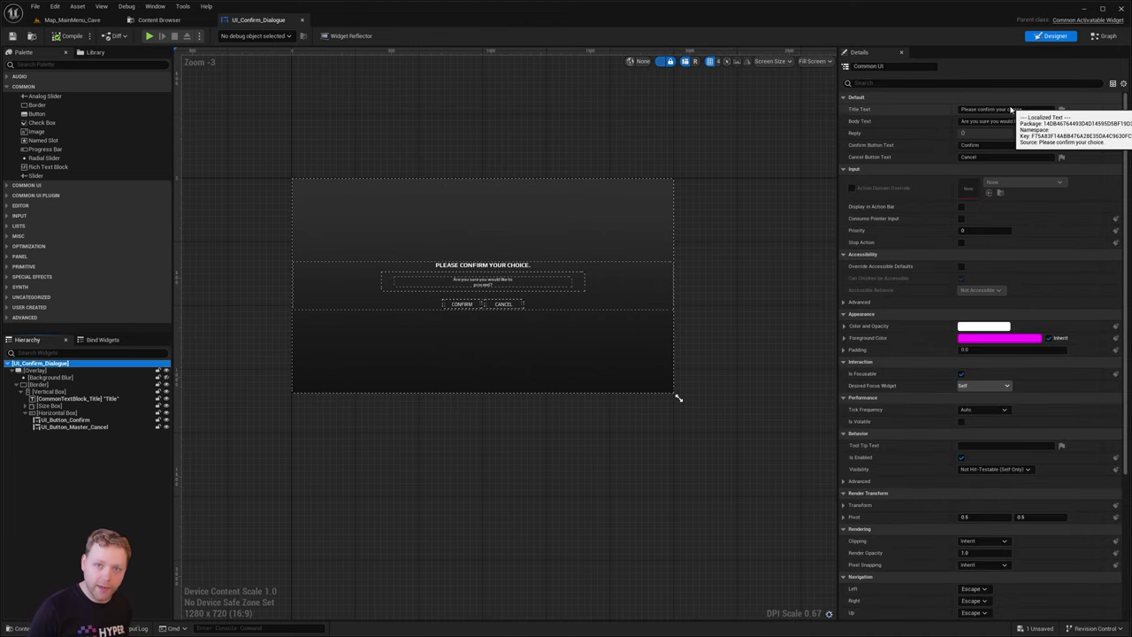
{"action": "left_click", "coordinate": [480, 264]}
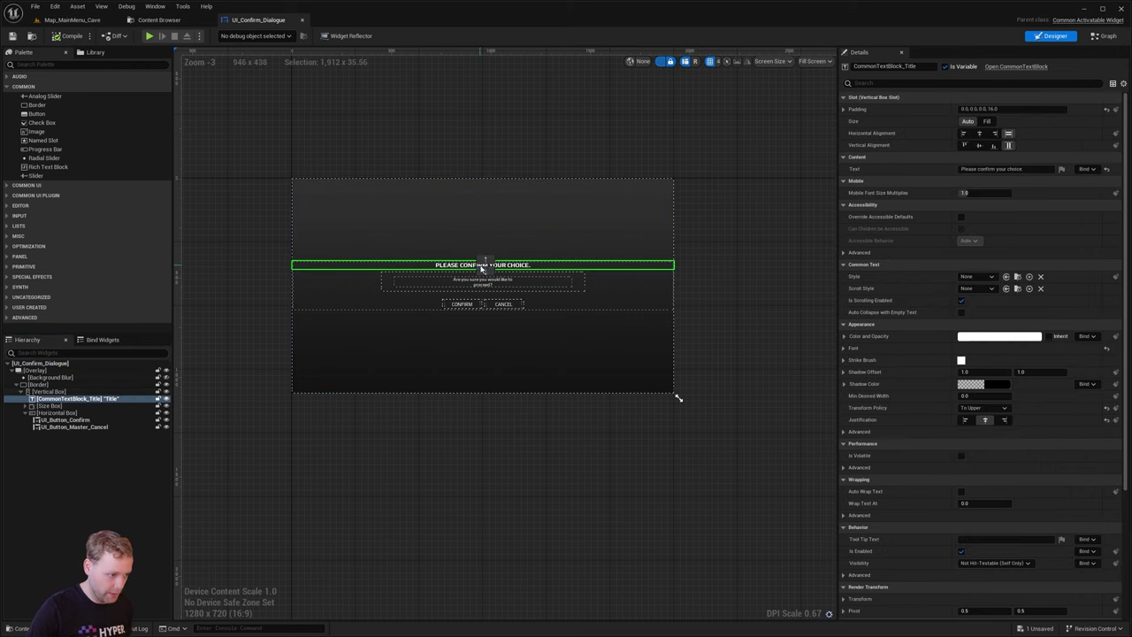
{"action": "scroll", "coordinate": [465, 306], "scroll_direction": "up", "scroll_amount": 2}
{"action": "scroll", "coordinate": [465, 306], "scroll_direction": "up", "scroll_amount": 3}
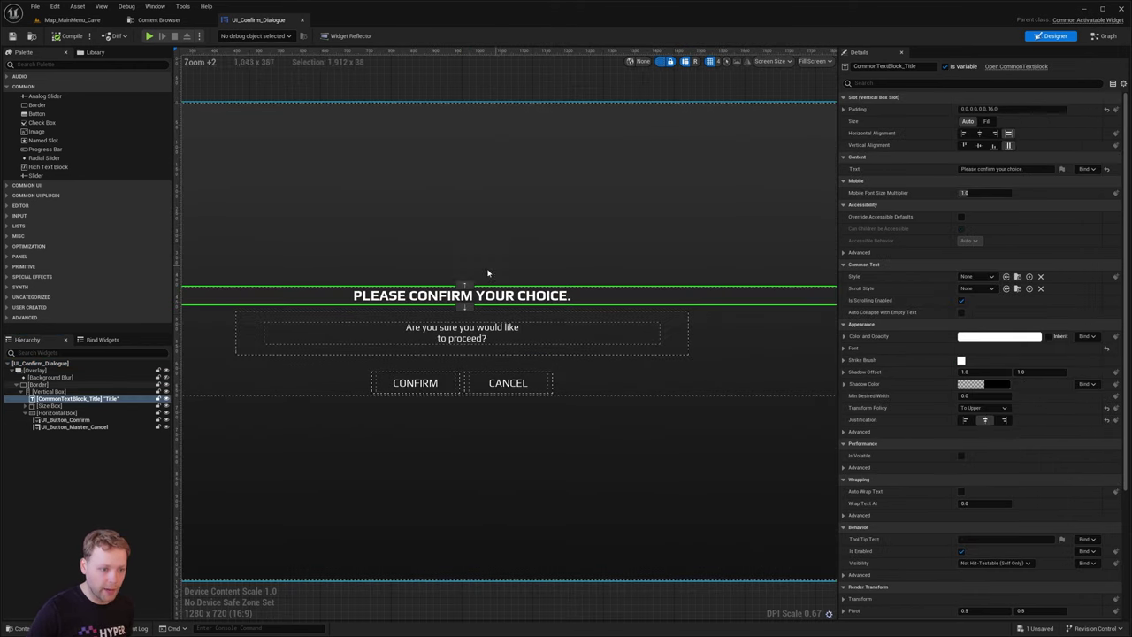
{"action": "left_click", "coordinate": [41, 362]}
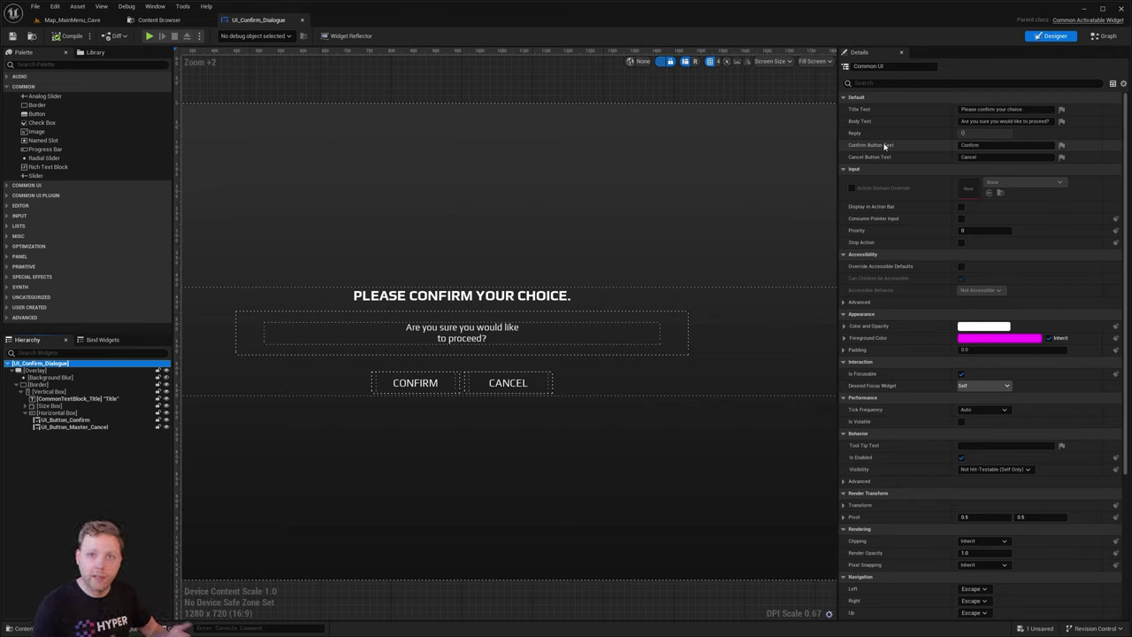
Close the dialogue editor, browse Widgets > Specific > Inventory, and select UI_InventorySlot.
{"action": "left_click", "coordinate": [303, 19]}
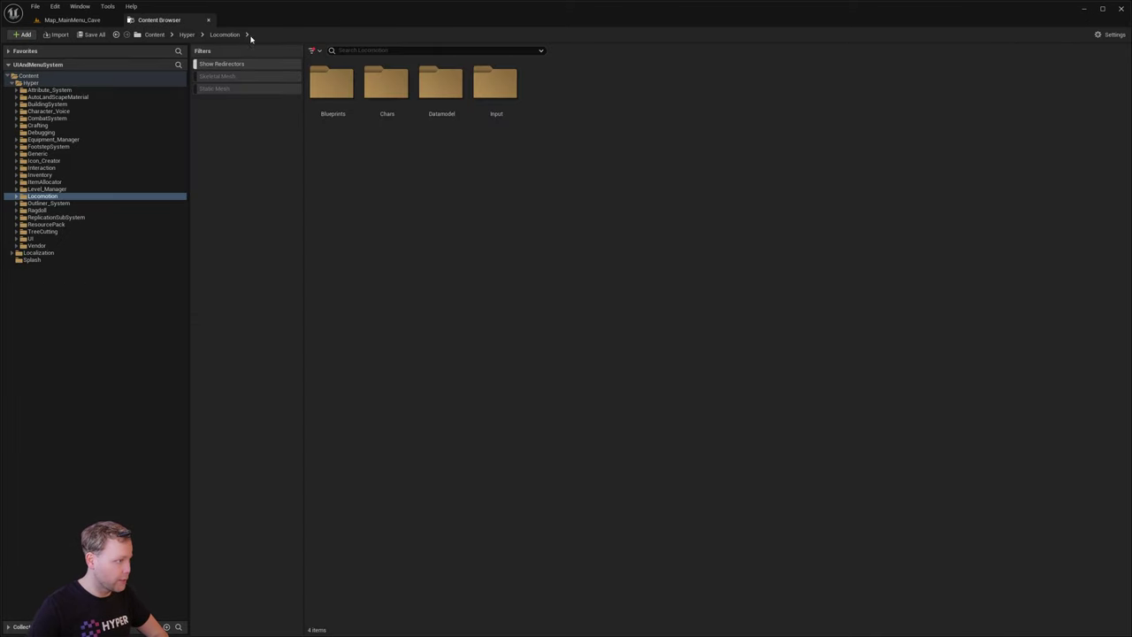
{"action": "left_click", "coordinate": [72, 20]}
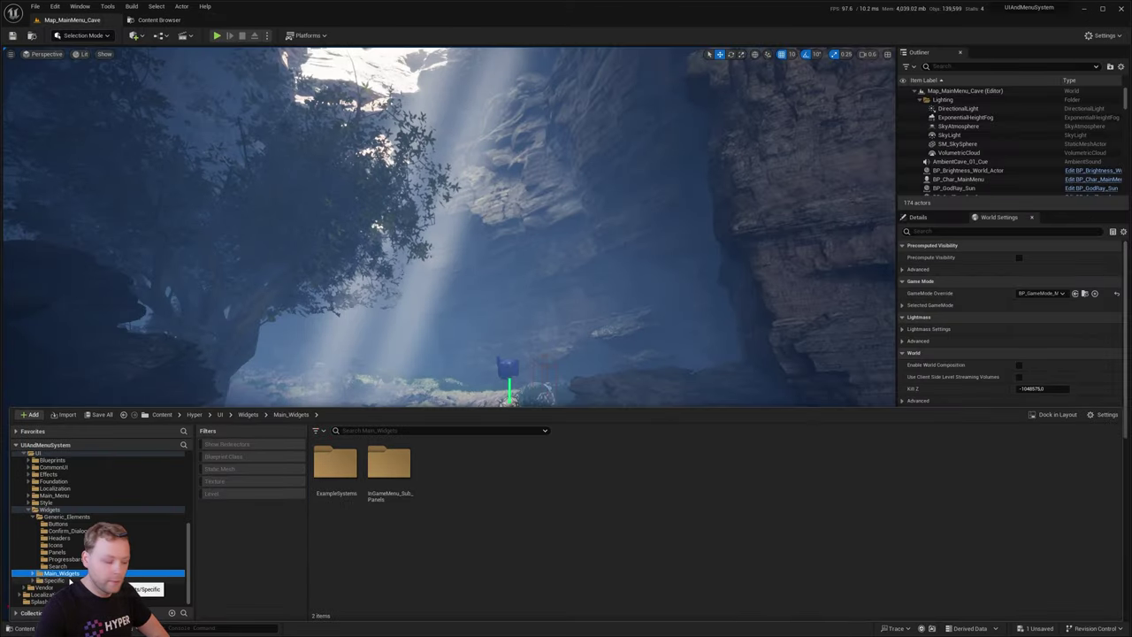
{"action": "left_click", "coordinate": [59, 581]}
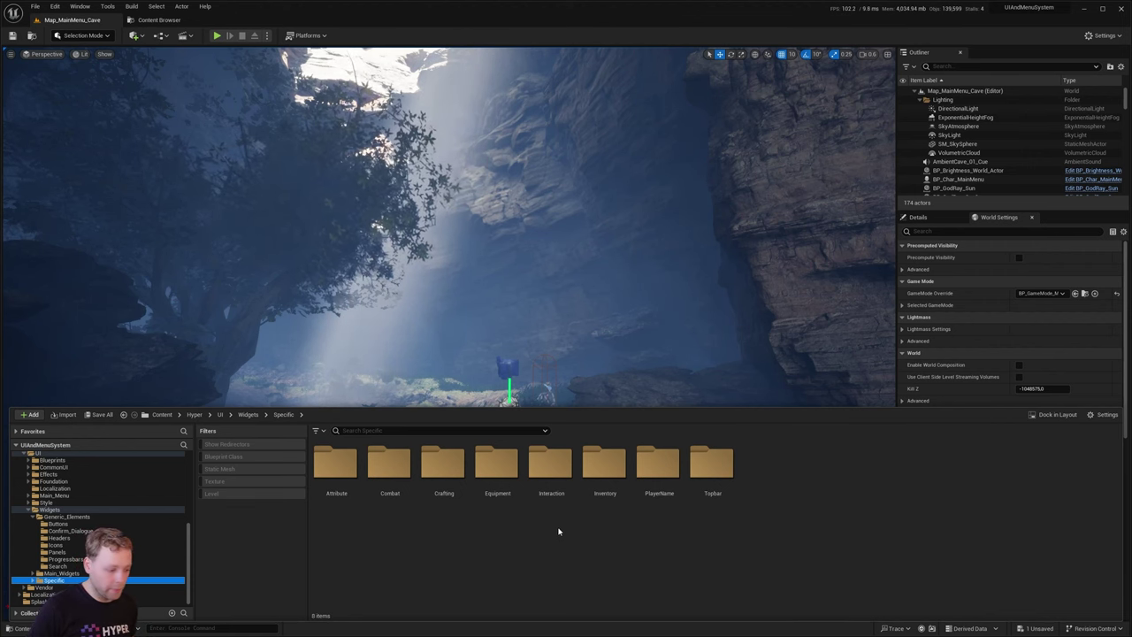
{"action": "double_click", "coordinate": [605, 462]}
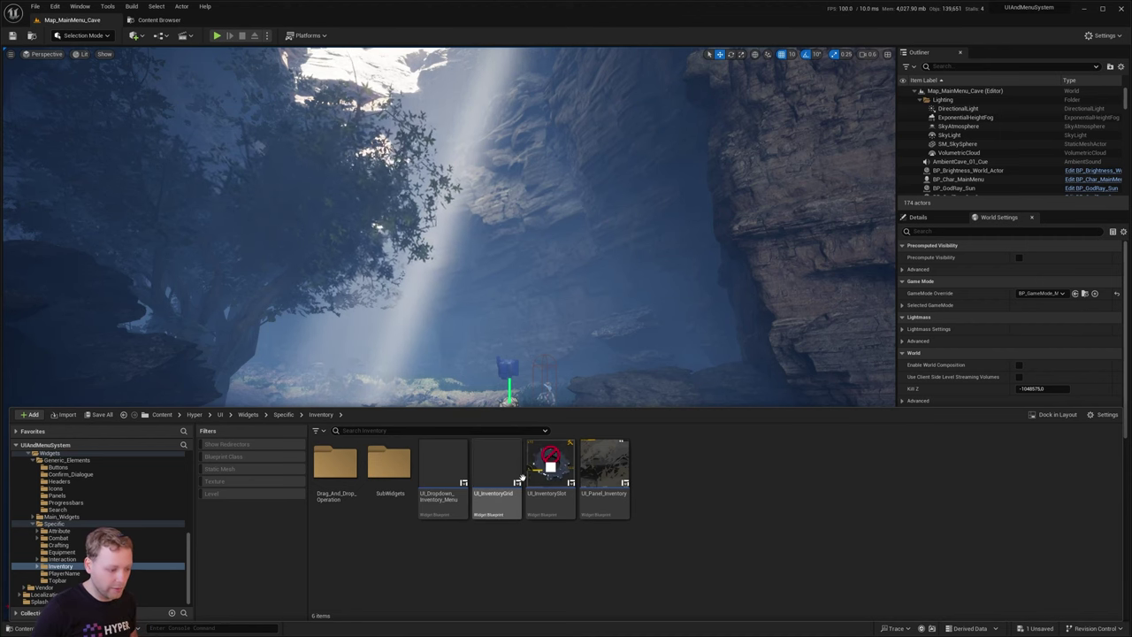
{"action": "left_click", "coordinate": [550, 478]}
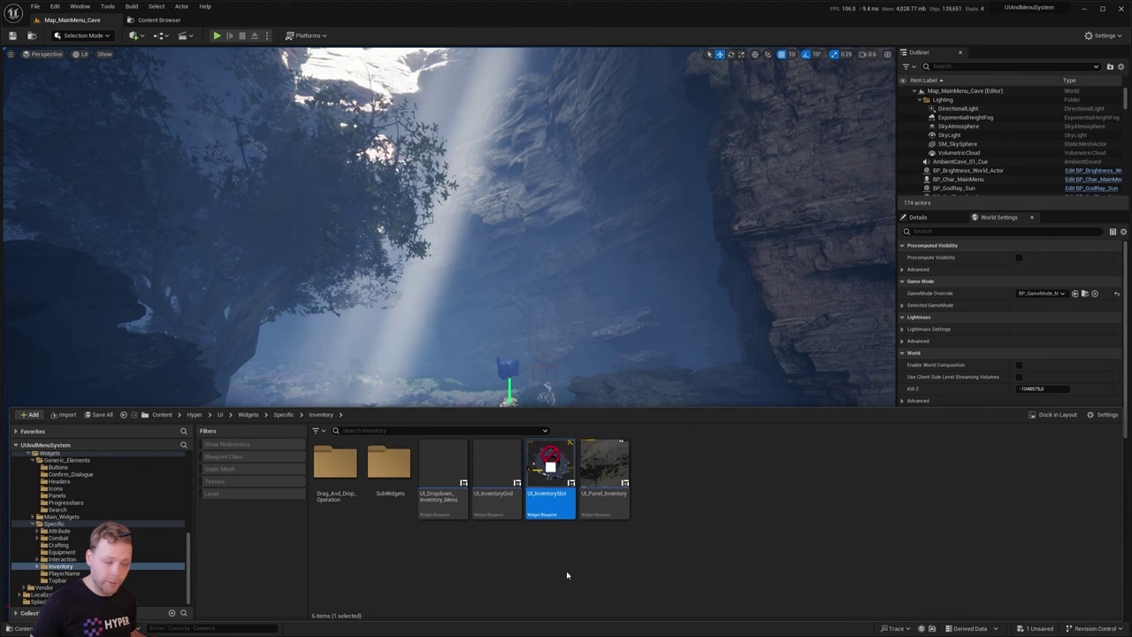
Open UI_InventorySlot, inspect its IconRepairImage and InputActionWidget, then return to the cave level.
{"action": "double_click", "coordinate": [548, 469]}
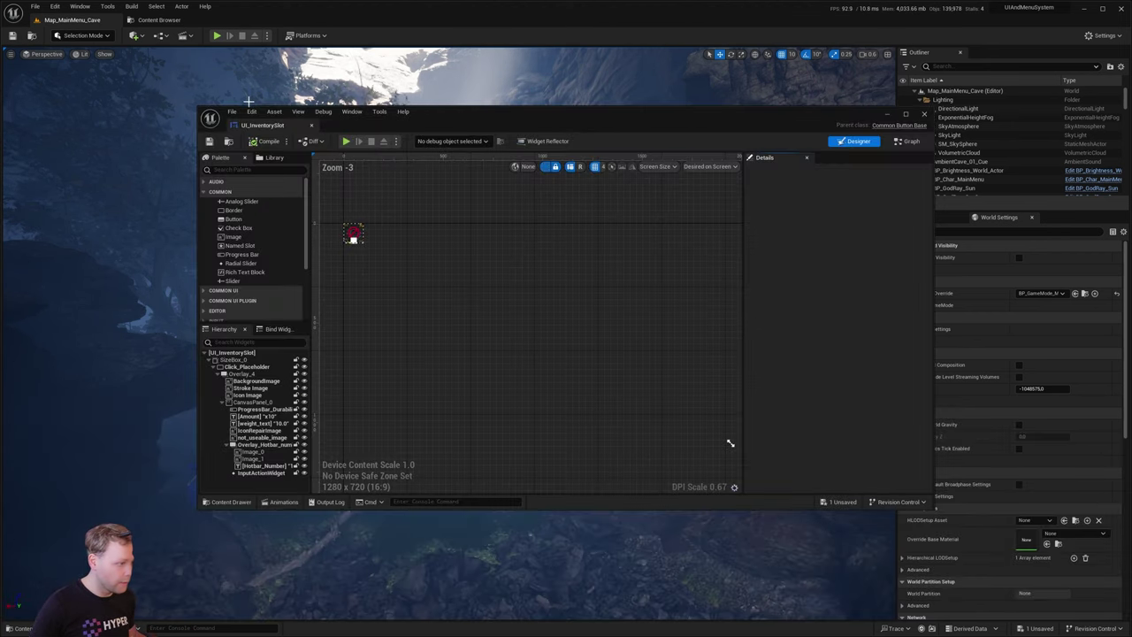
{"action": "left_click_drag", "start_coordinate": [262, 124], "coordinate": [257, 20]}
{"action": "scroll", "coordinate": [301, 229], "scroll_direction": "up", "scroll_amount": 7}
{"action": "scroll", "coordinate": [340, 274], "scroll_direction": "up", "scroll_amount": 6}
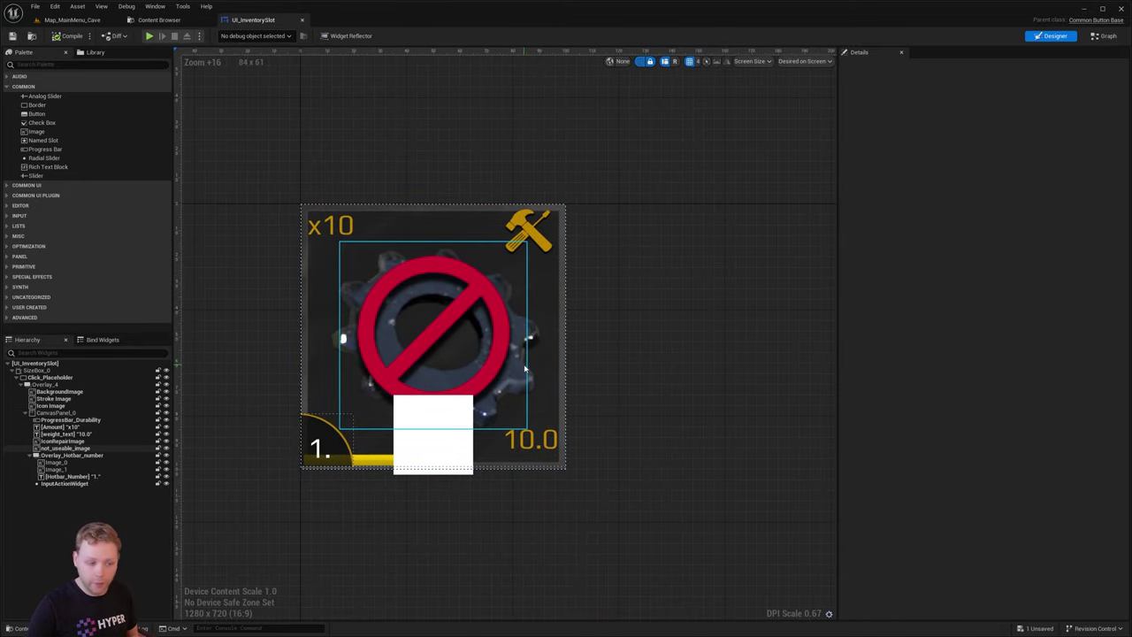
{"action": "left_click", "coordinate": [528, 232]}
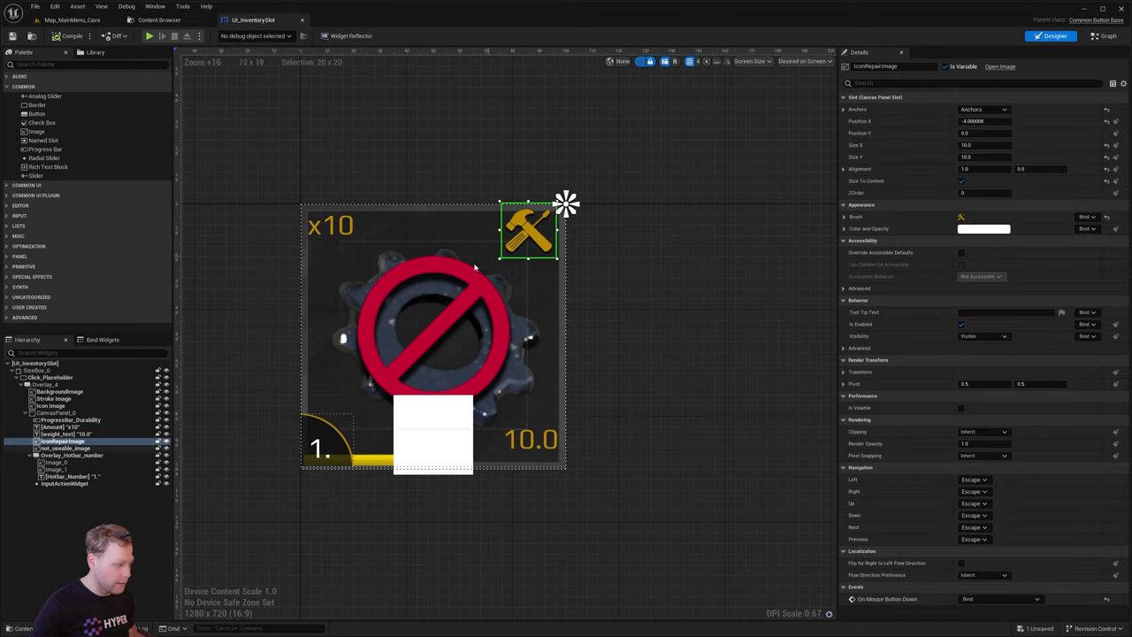
{"action": "left_click", "coordinate": [78, 484]}
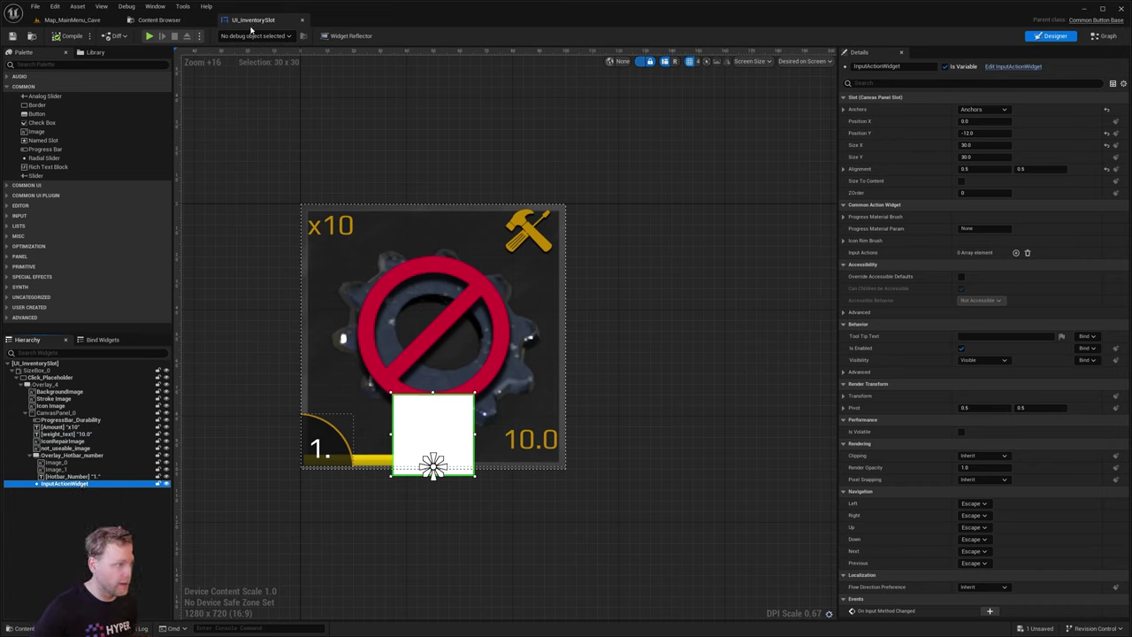
{"action": "left_click", "coordinate": [72, 20]}
{"action": "key", "text": "ctrl+space"}
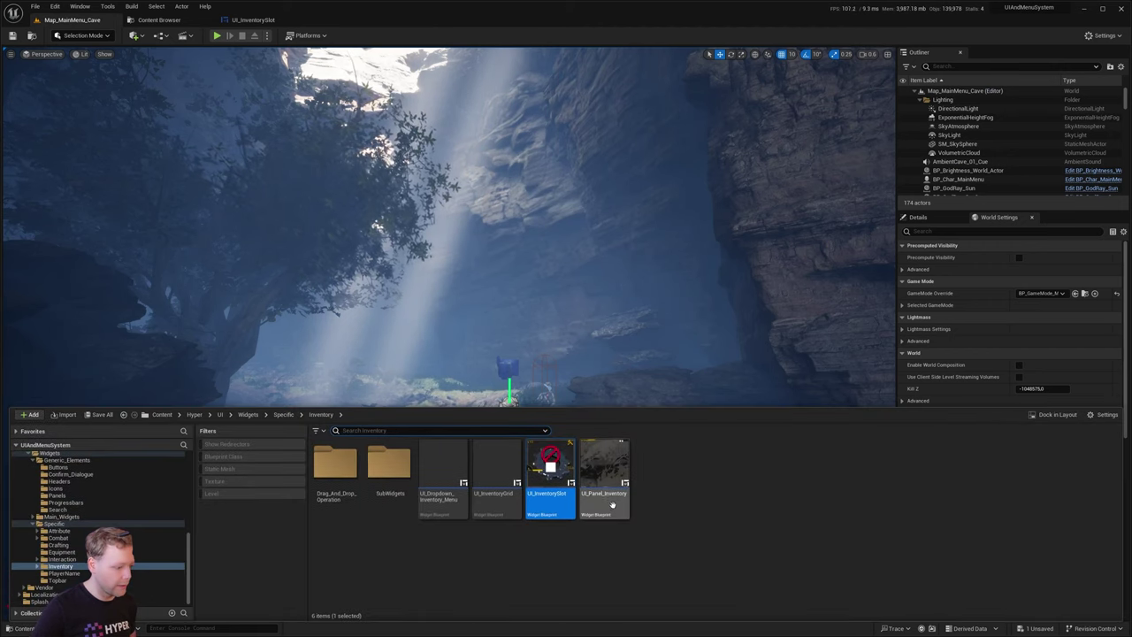
Browse Widgets > Specific > Combat, then Attribute to show its Active_State_effects, AttributeList and Player_Attributes subfolders.
{"action": "left_click", "coordinate": [61, 537]}
{"action": "left_click", "coordinate": [60, 530]}
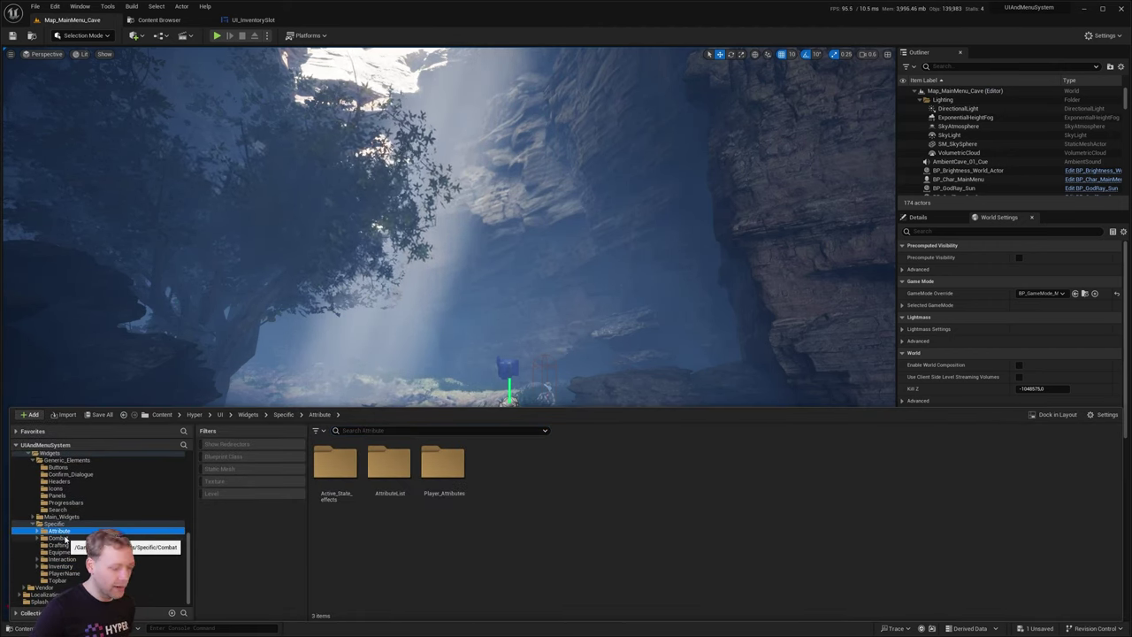